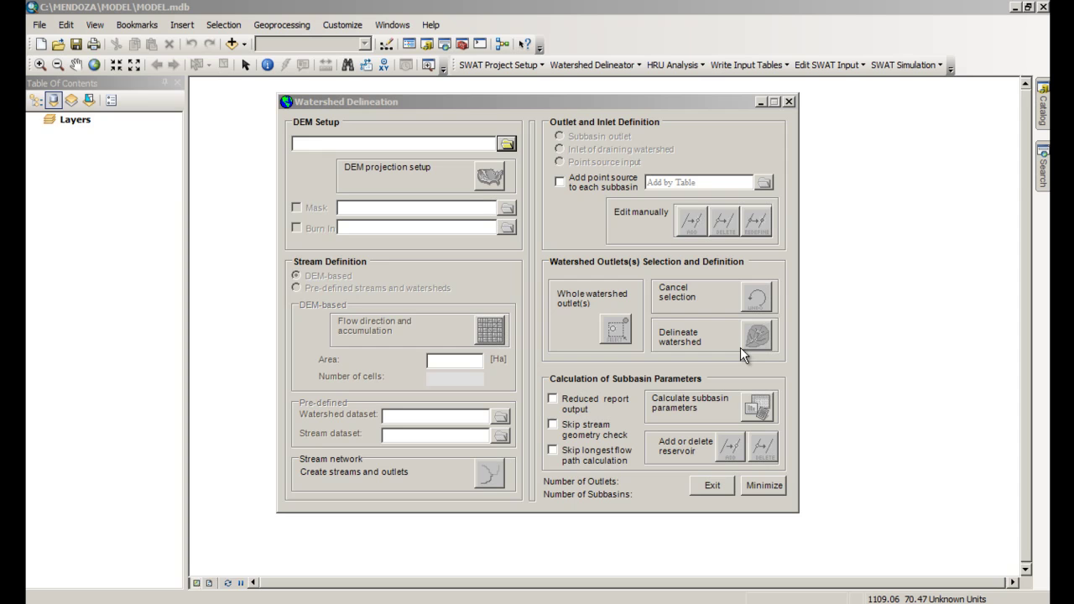
- Load the DEM from disk by browsing to C:\MENDOZA\DATA\GISData\DEM and selecting clipdem
left_click(507, 145)
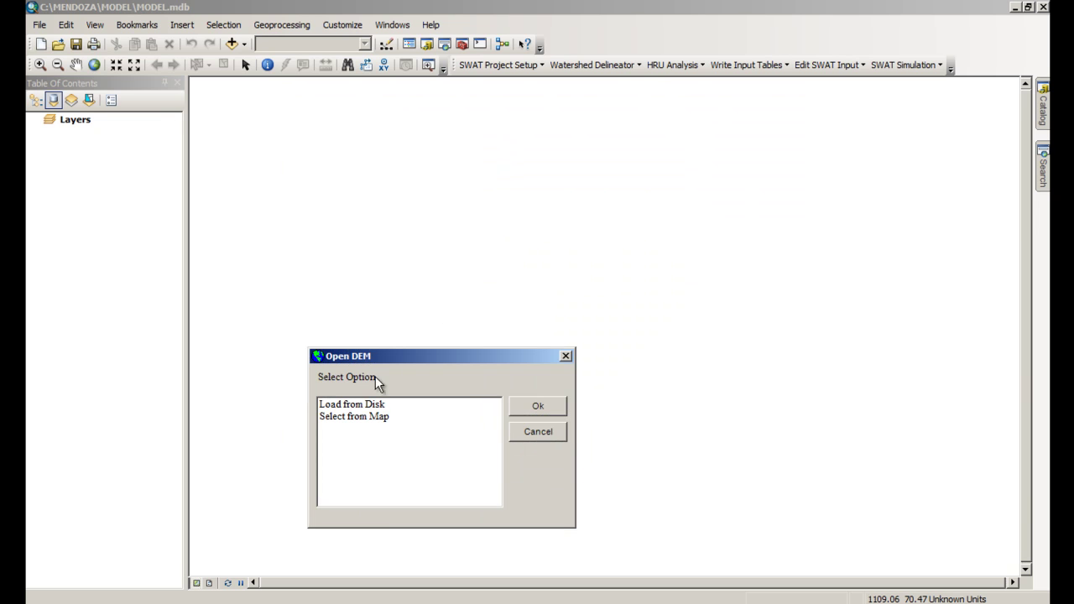
left_click(361, 406)
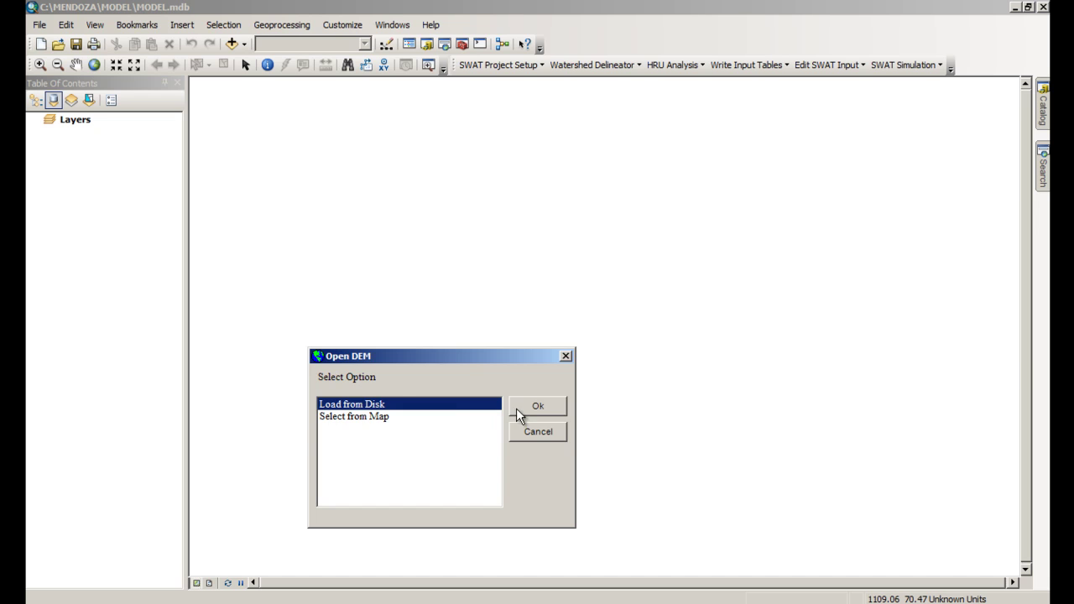
left_click(517, 408)
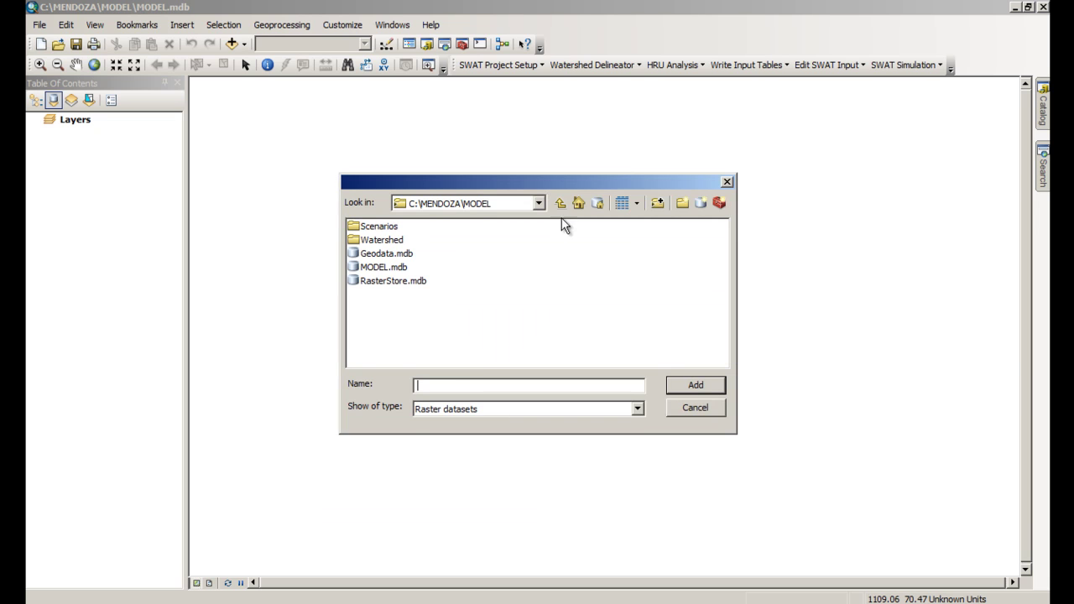
left_click(560, 206)
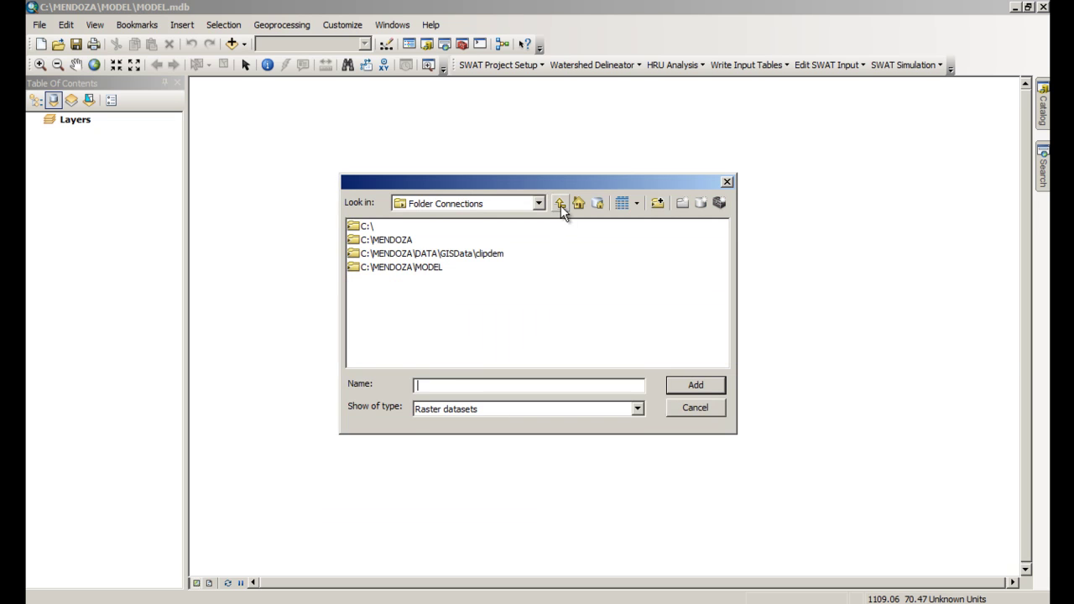
double_click(397, 241)
double_click(375, 228)
double_click(375, 228)
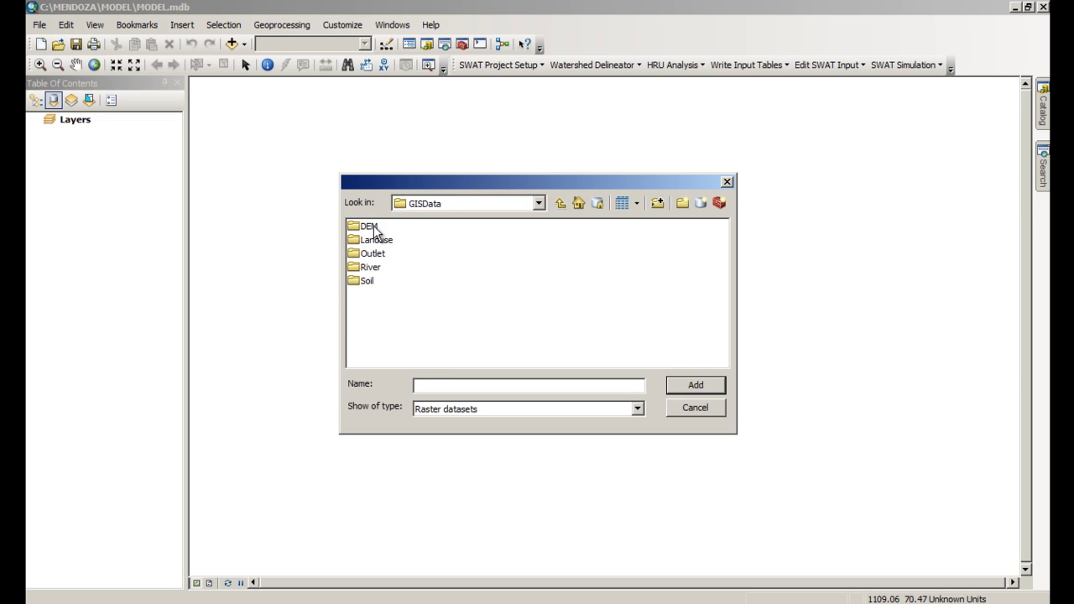
double_click(368, 227)
left_click(367, 225)
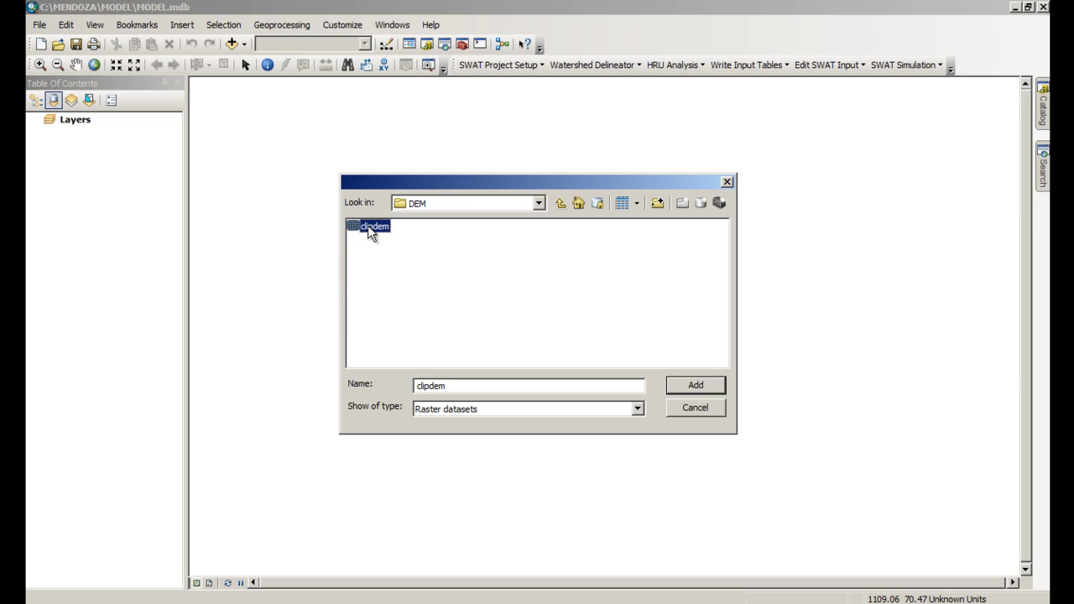
- Add clipdem as the watershed DEM and view the SourceDEM layer on the map
left_click(691, 385)
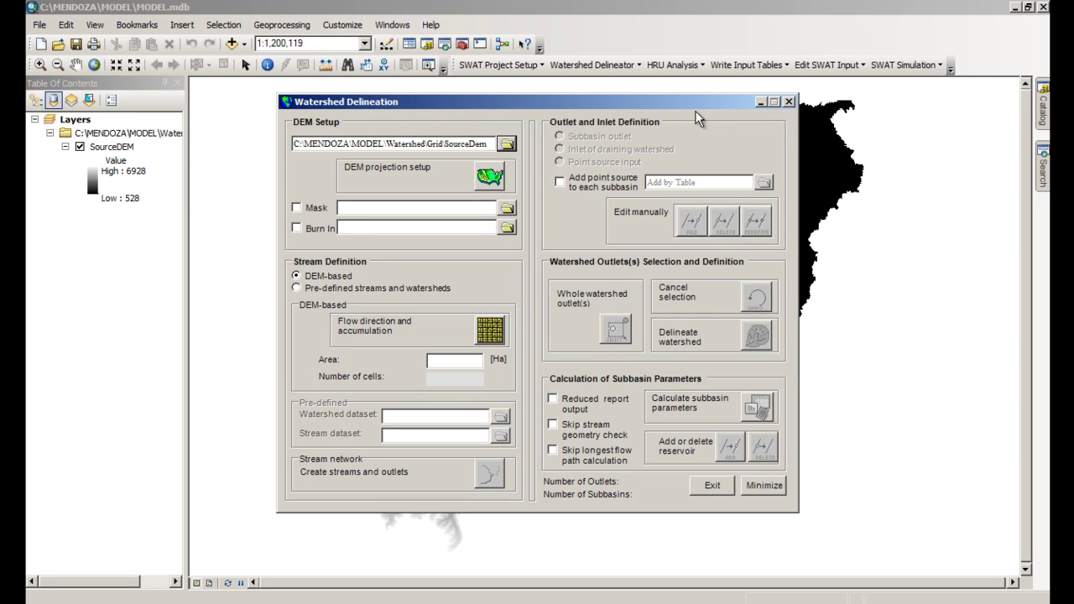
left_click(760, 103)
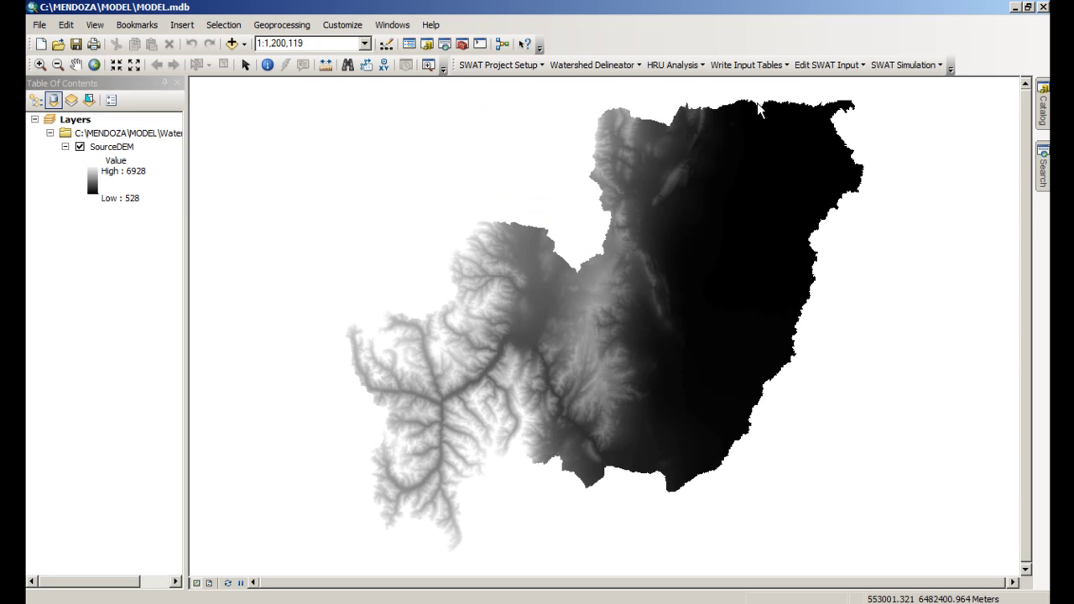
left_click(264, 598)
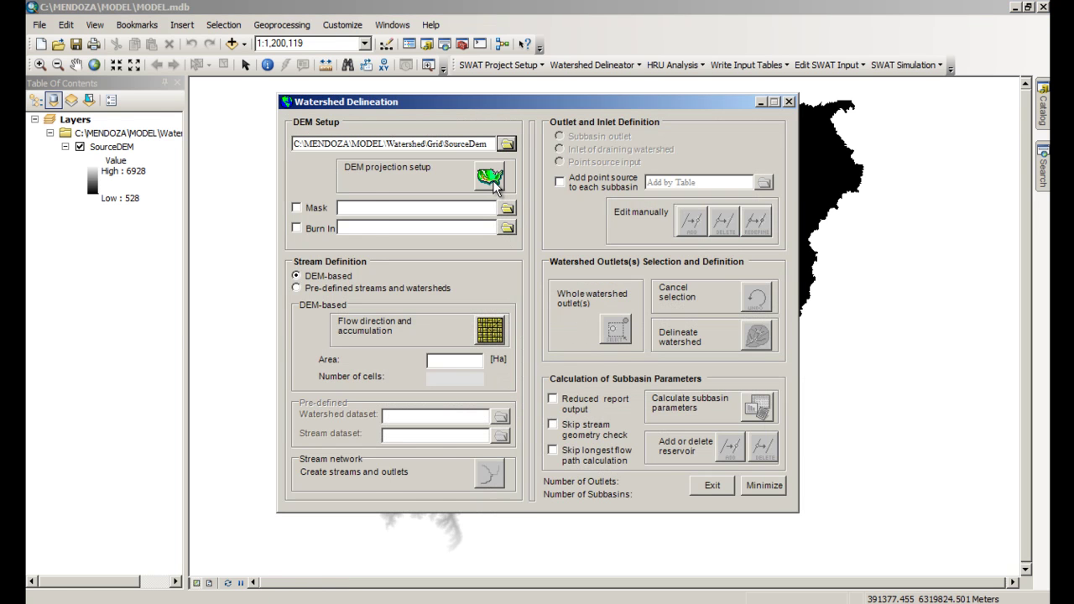
- Set the DEM's vertical Z unit to meter and confirm the DEM properties
left_click(495, 187)
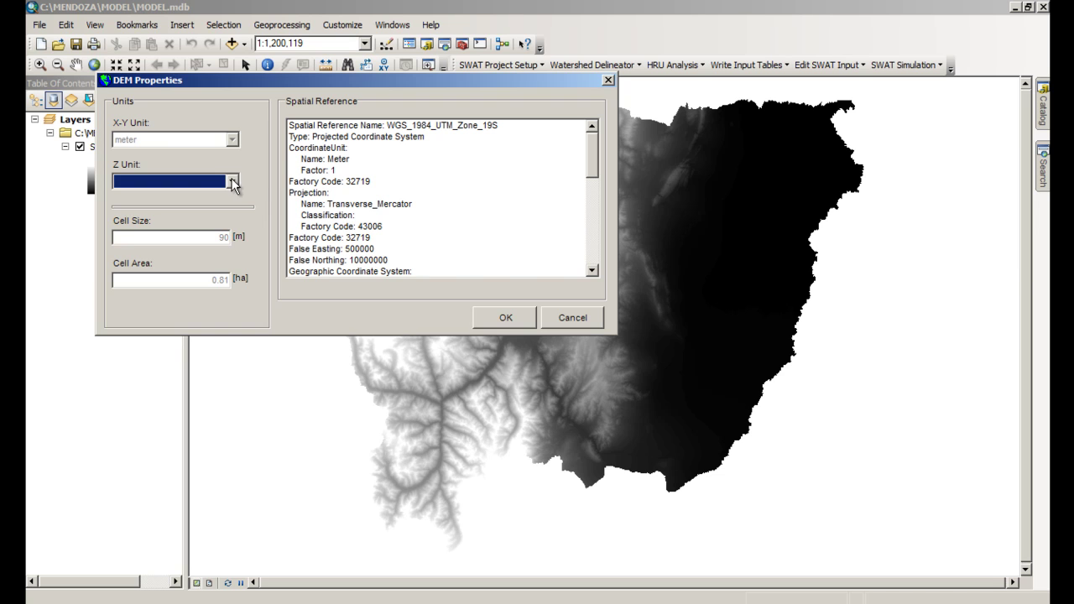
left_click(233, 182)
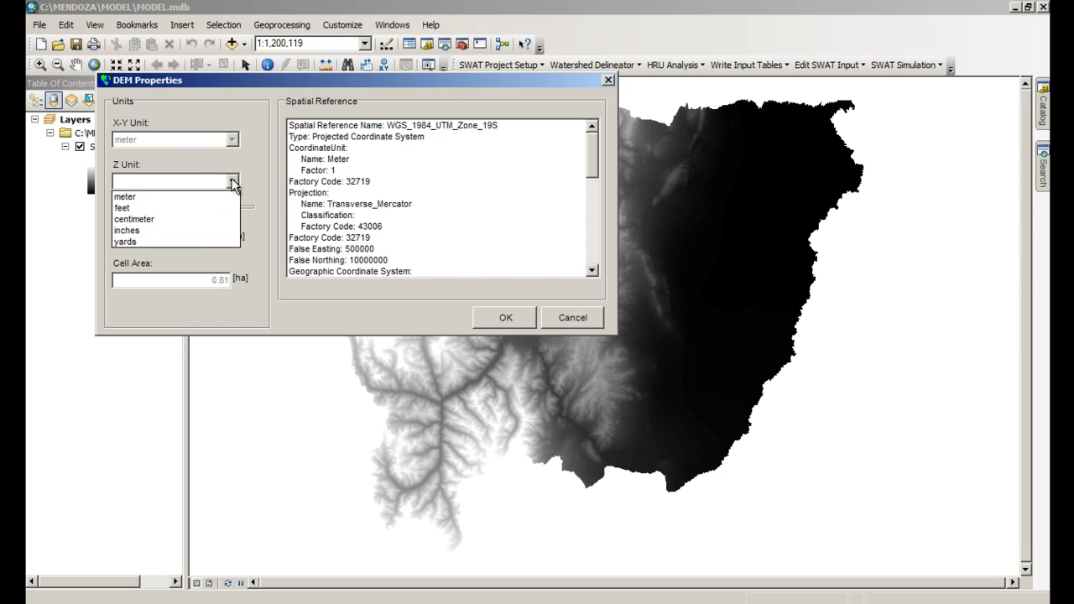
left_click(193, 198)
left_click(505, 318)
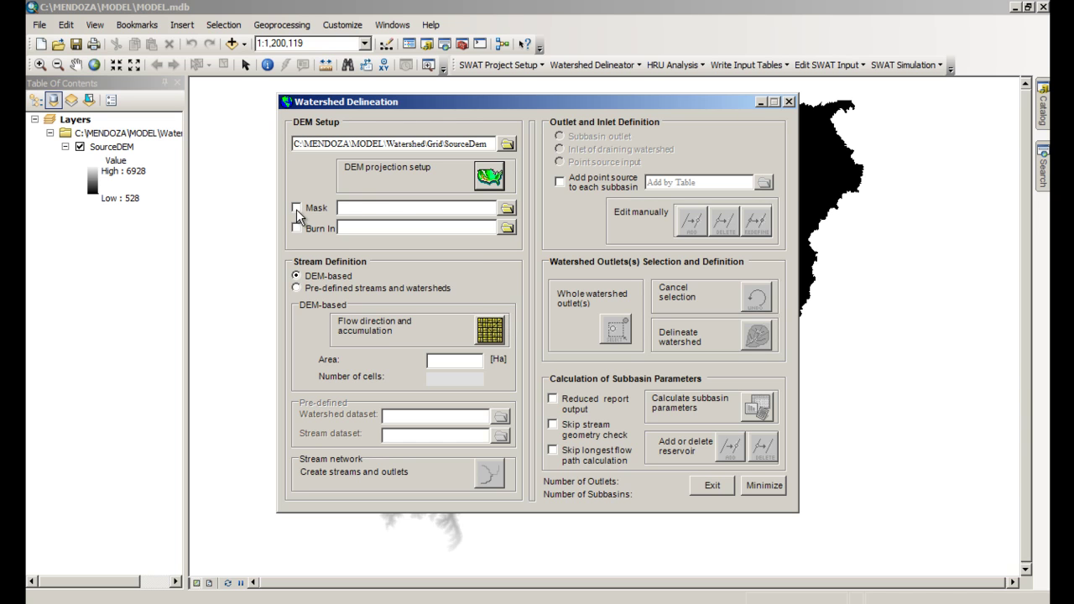
left_click(761, 101)
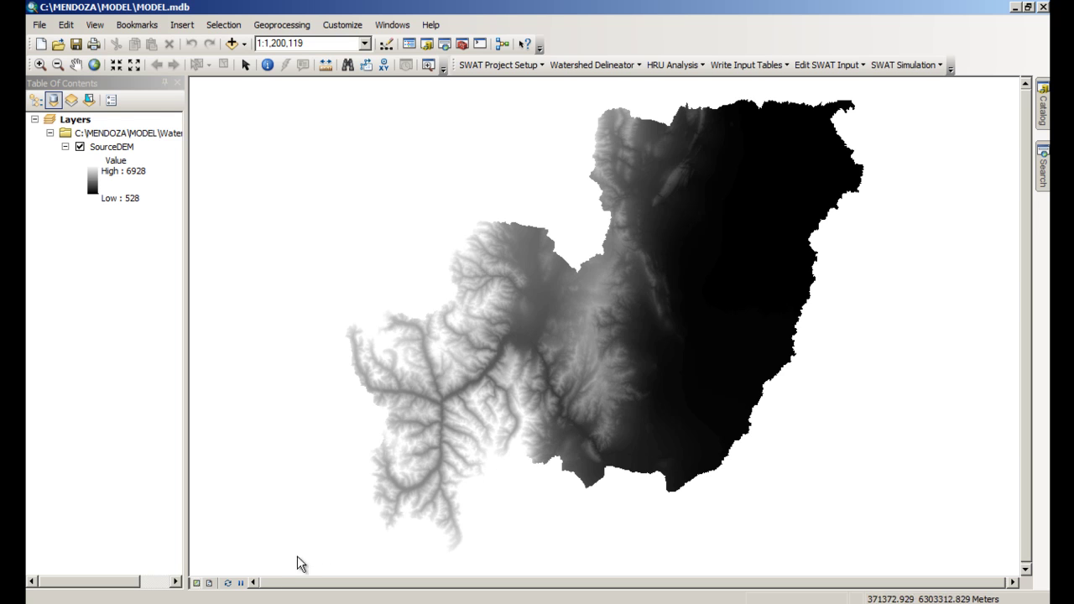
- Enable stream burn-in and choose to load the stream network from disk
left_click(256, 599)
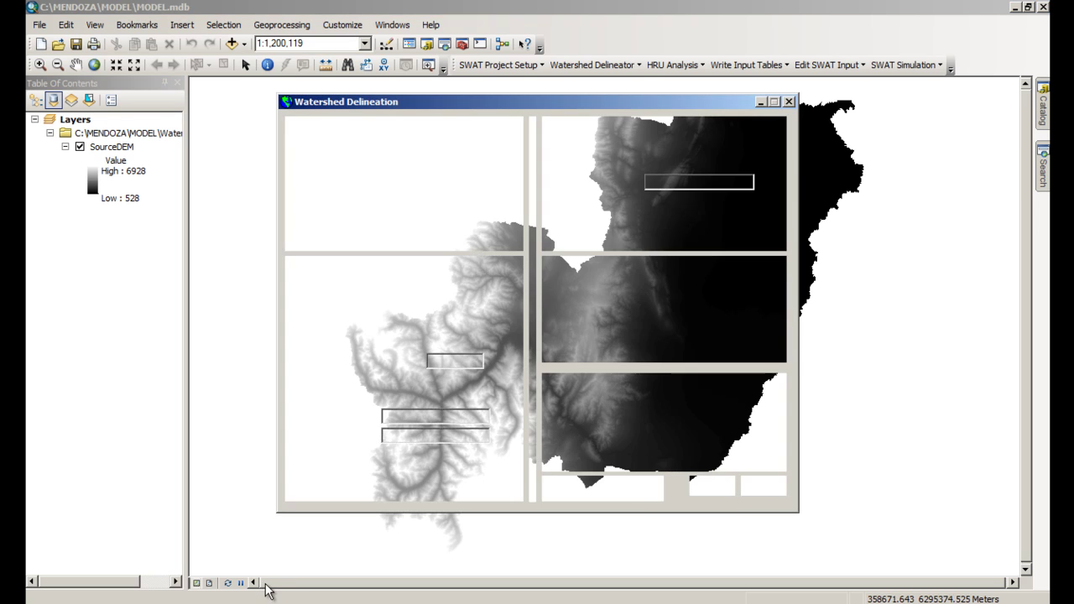
left_click(296, 228)
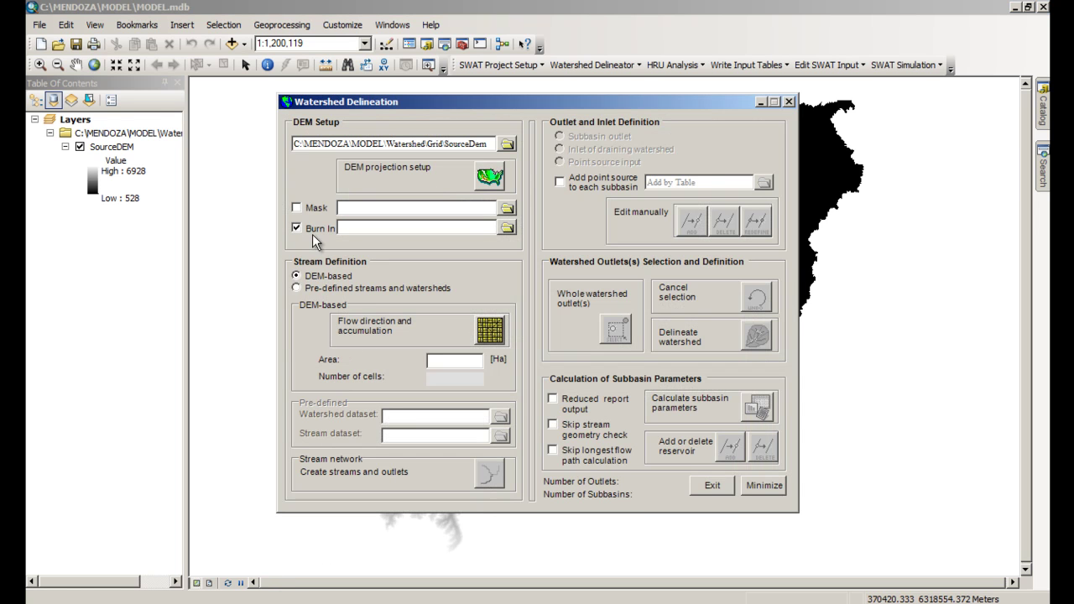
left_click(507, 227)
left_click(363, 406)
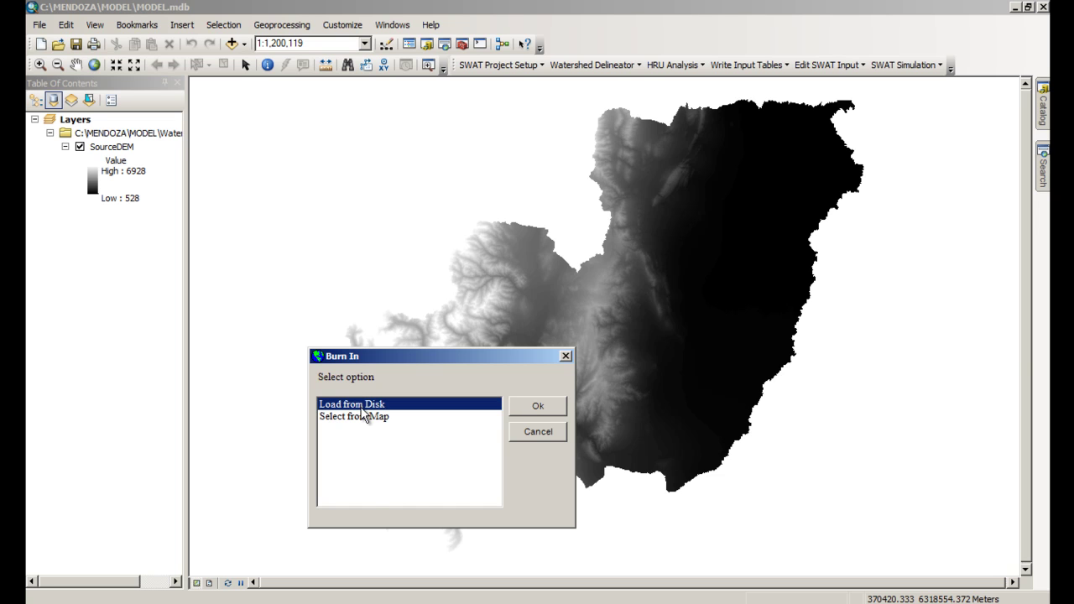
left_click(538, 410)
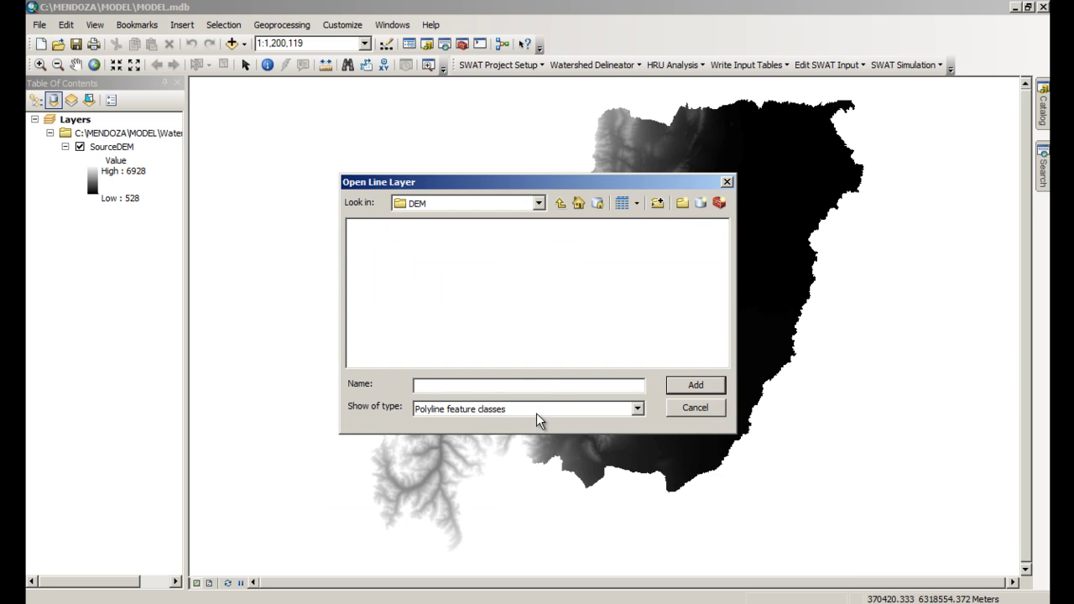
- Add Rivmendoza.shp from GISData\River as the burn-in streams and view DigitStream on the map
left_click(562, 205)
double_click(370, 267)
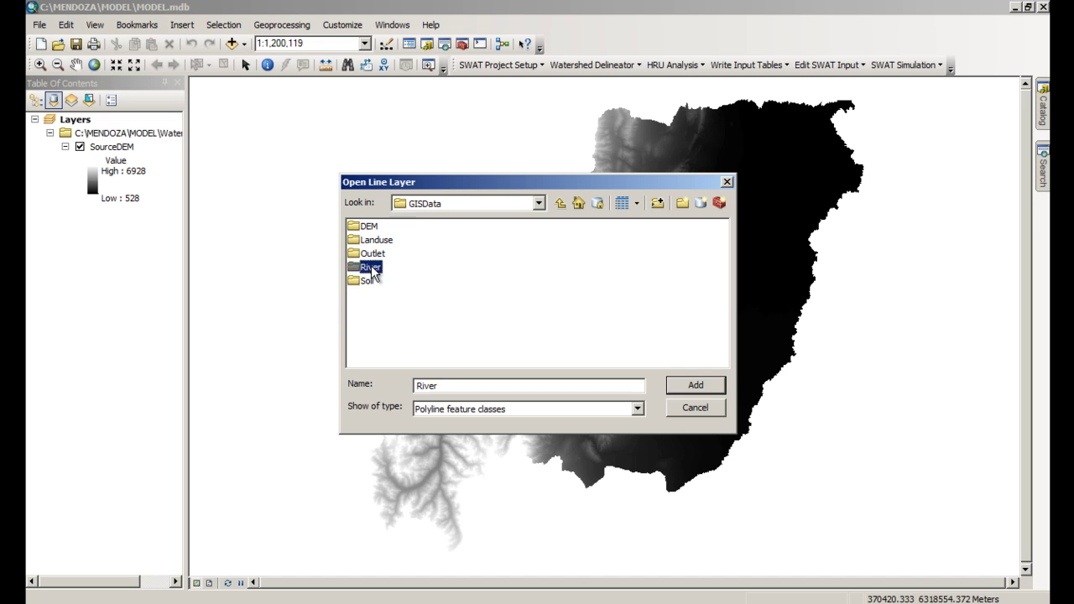
left_click(393, 227)
left_click(708, 384)
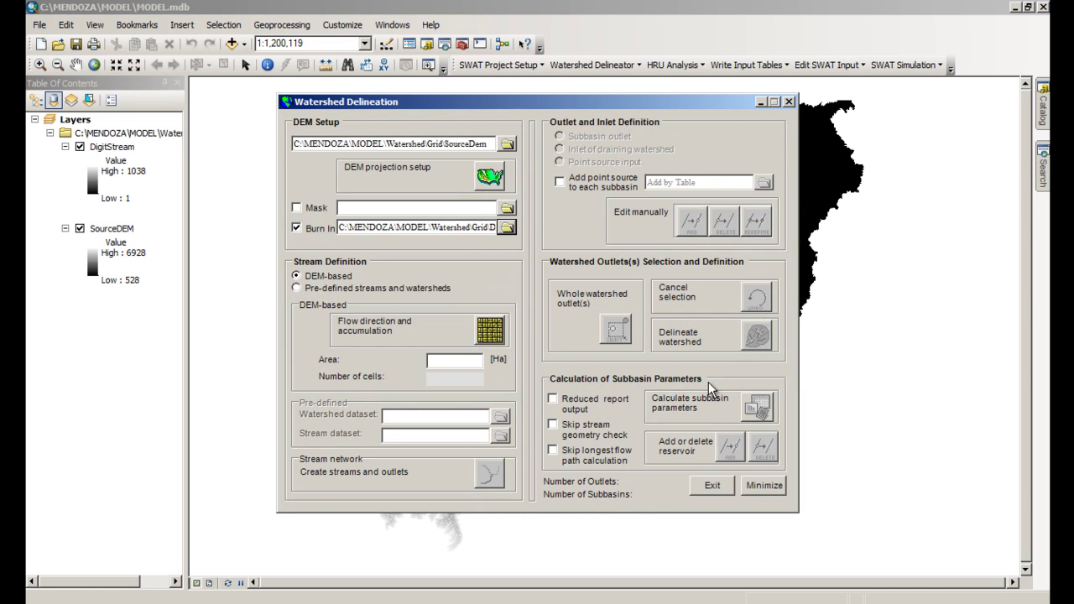
left_click(761, 101)
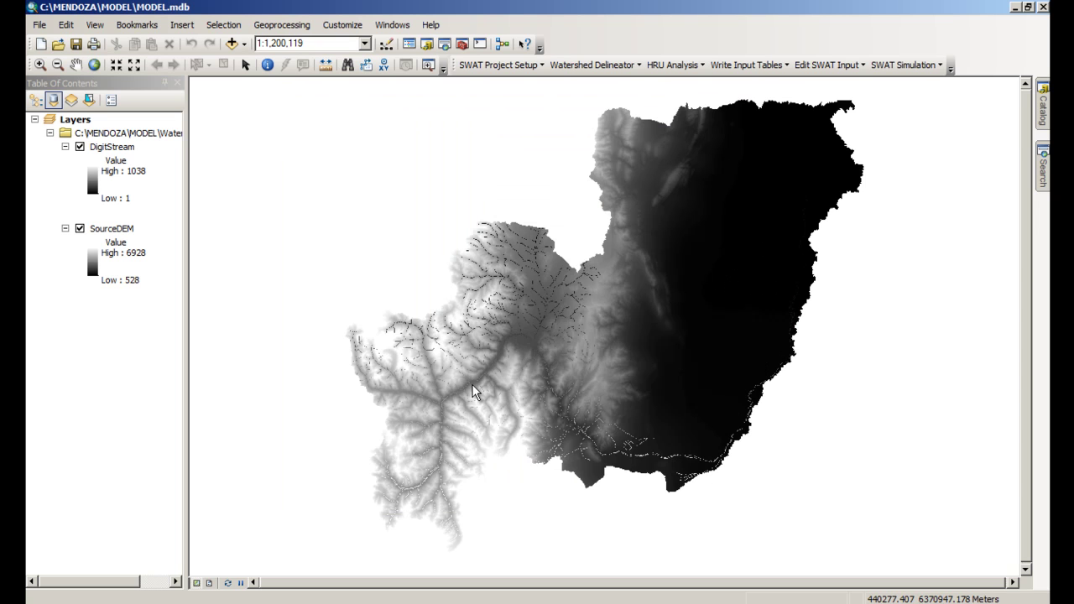
scroll(475, 393, "up", 2)
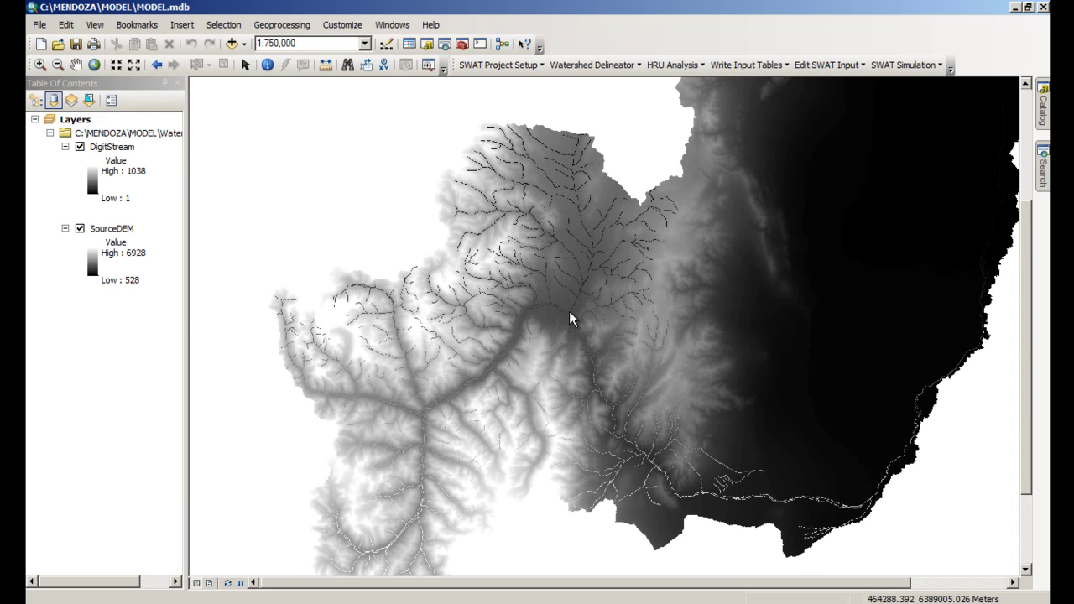
scroll(565, 379, "down", 2)
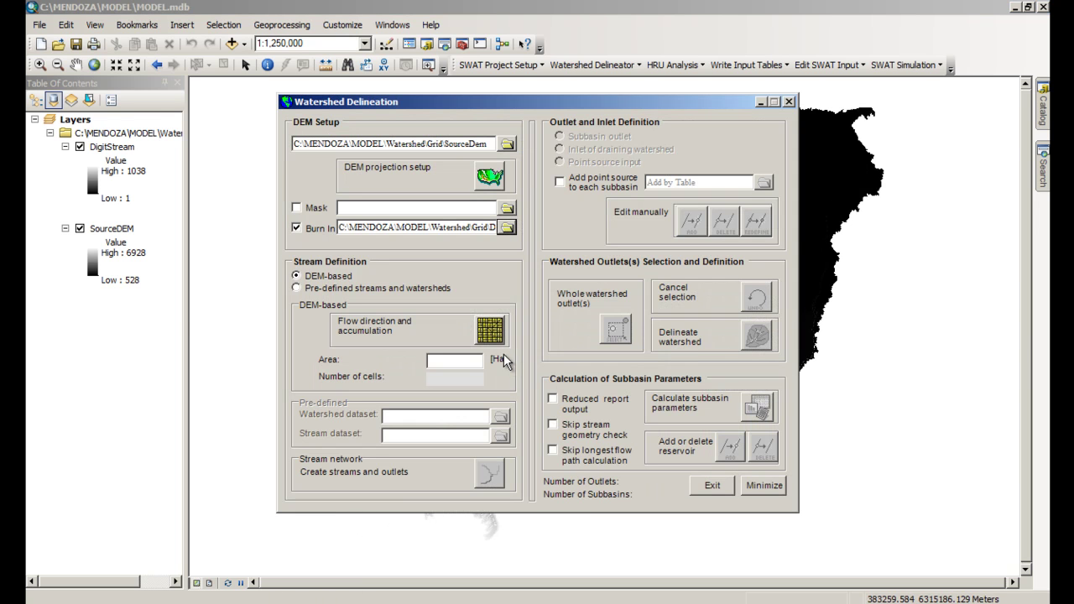
- Compute flow direction and accumulation, then create streams and outlets with a 38170.4886 ha threshold
left_click(490, 330)
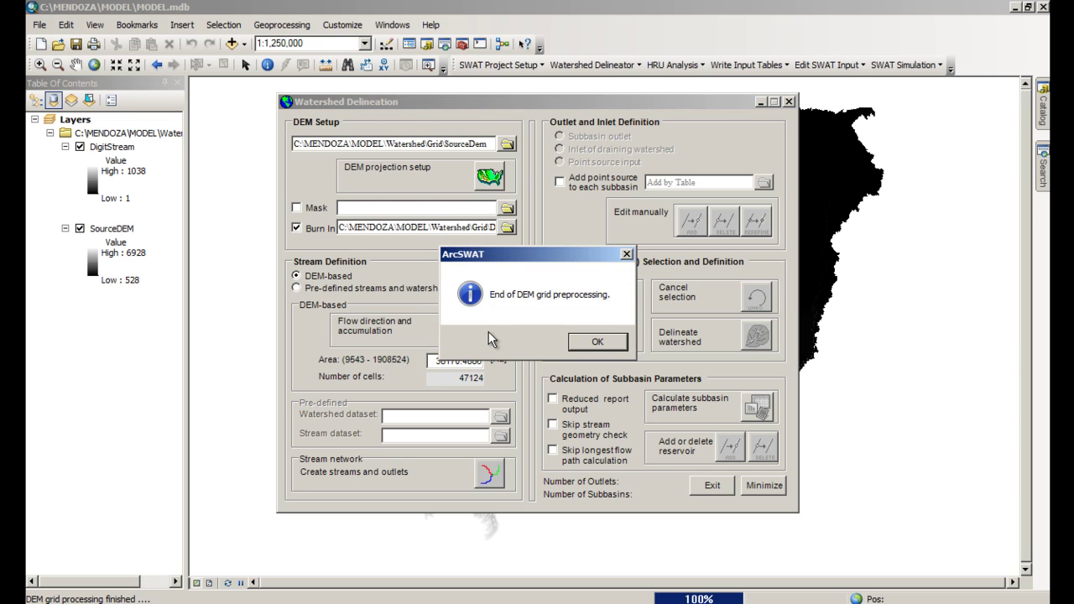
left_click(597, 342)
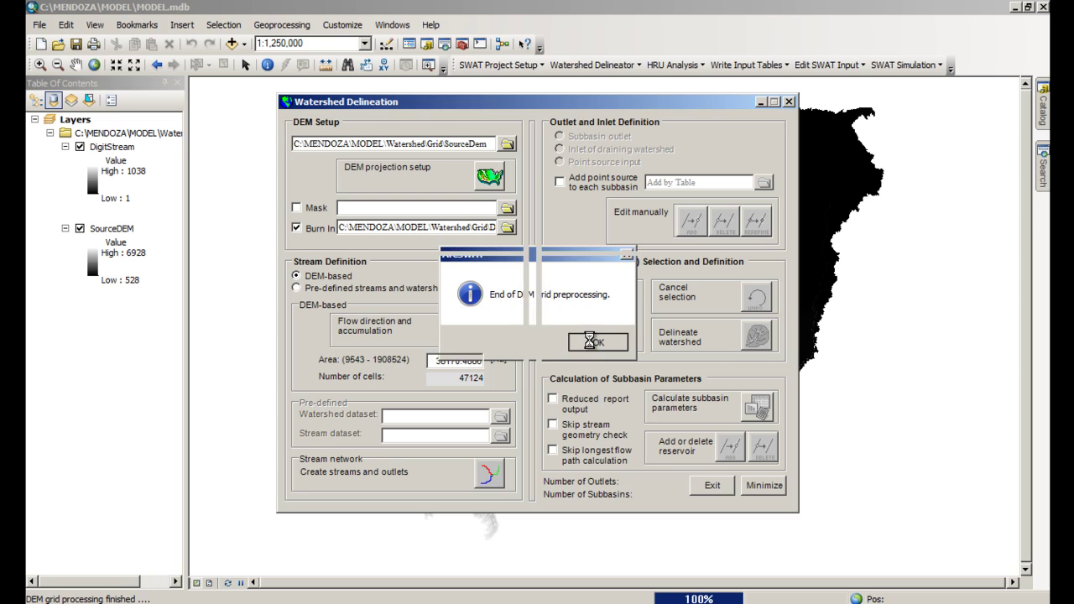
left_click_drag(436, 362, 484, 362)
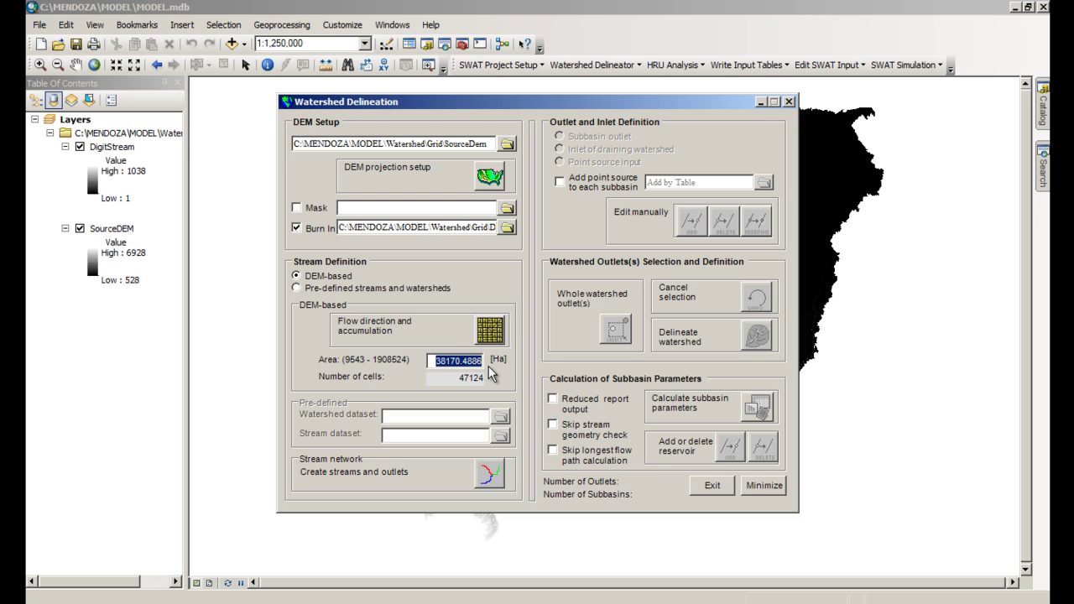
left_click(483, 475)
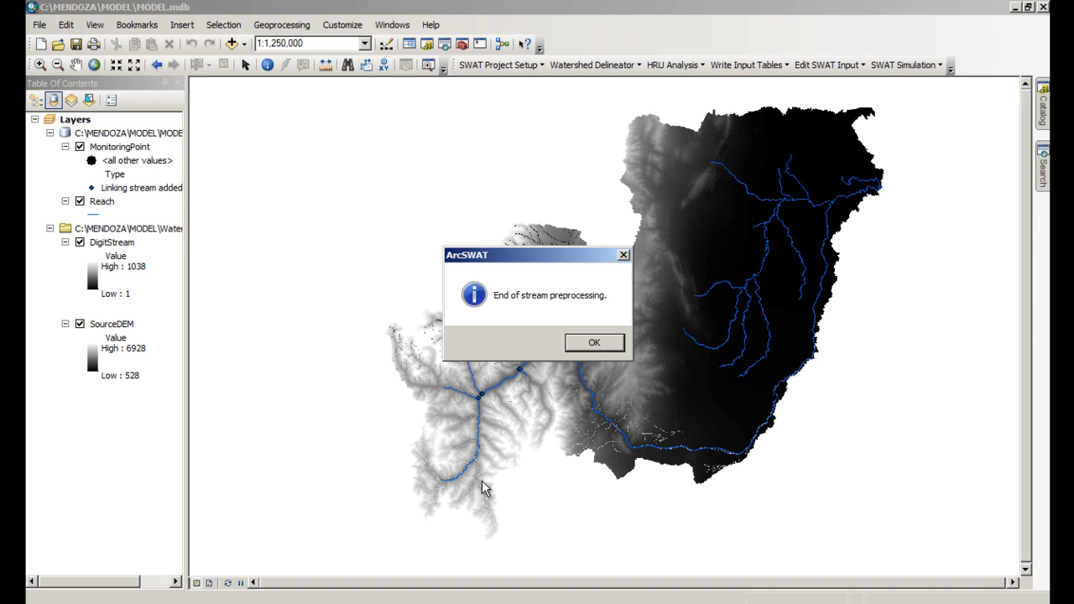
- Inspect the generated Reach streams and 33 MonitoringPoint outlets on the map
left_click(620, 347)
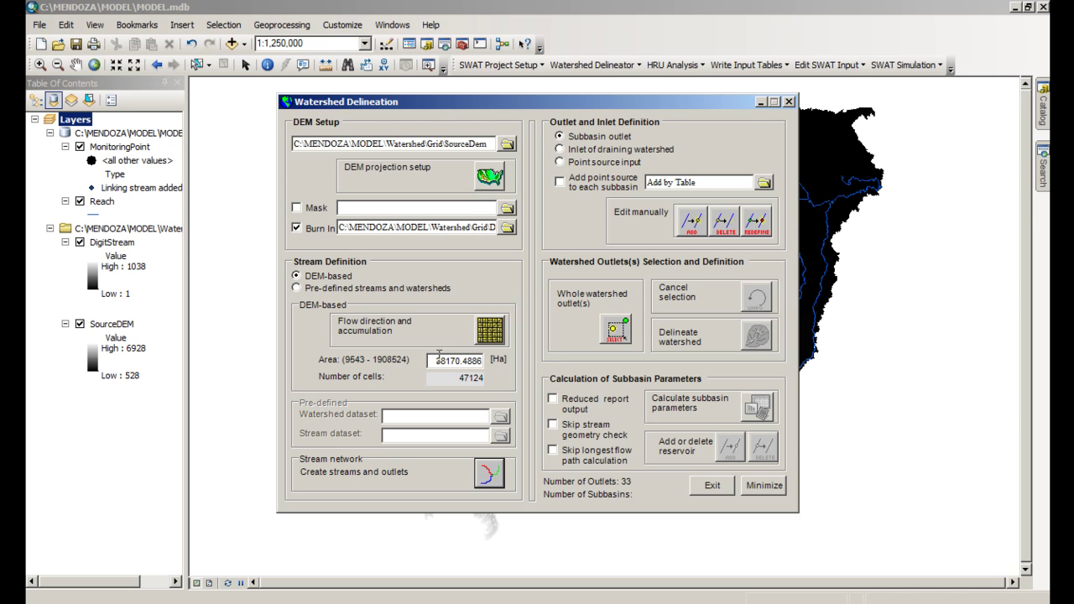
left_click_drag(434, 360, 475, 361)
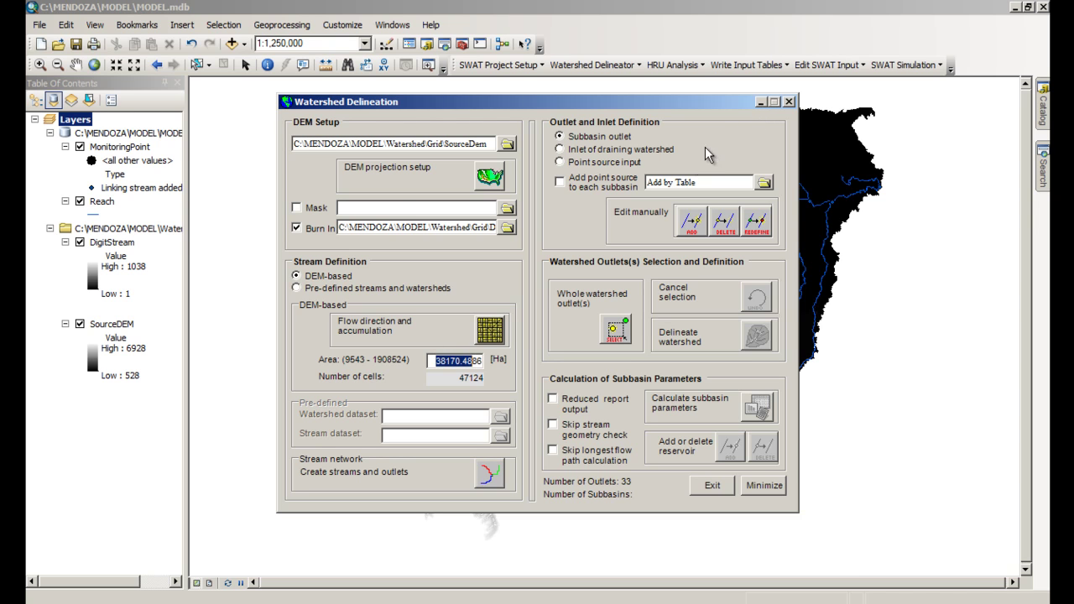
left_click(759, 102)
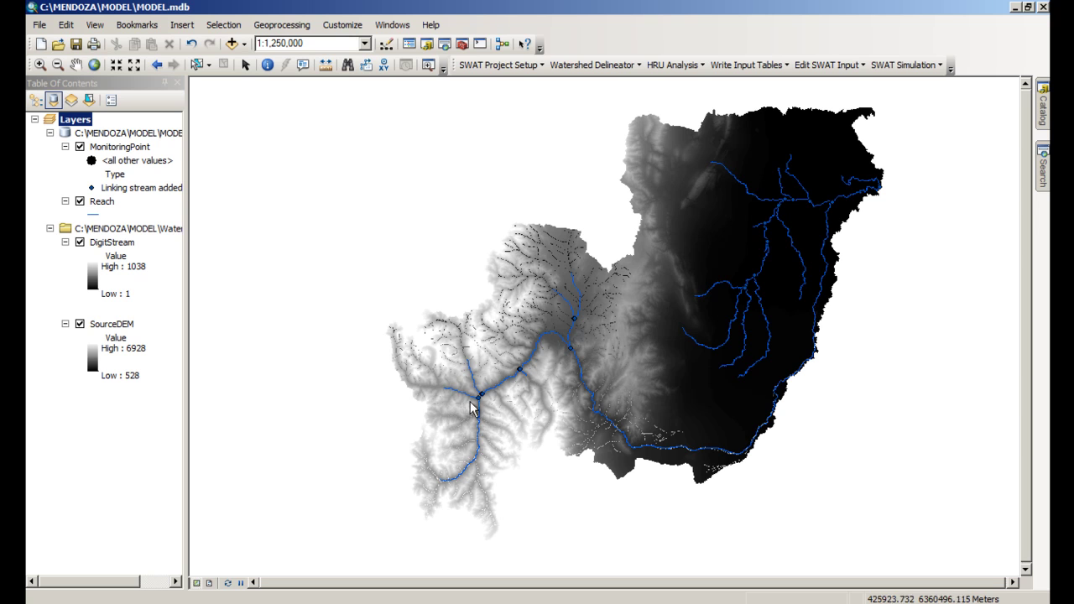
left_click(570, 346)
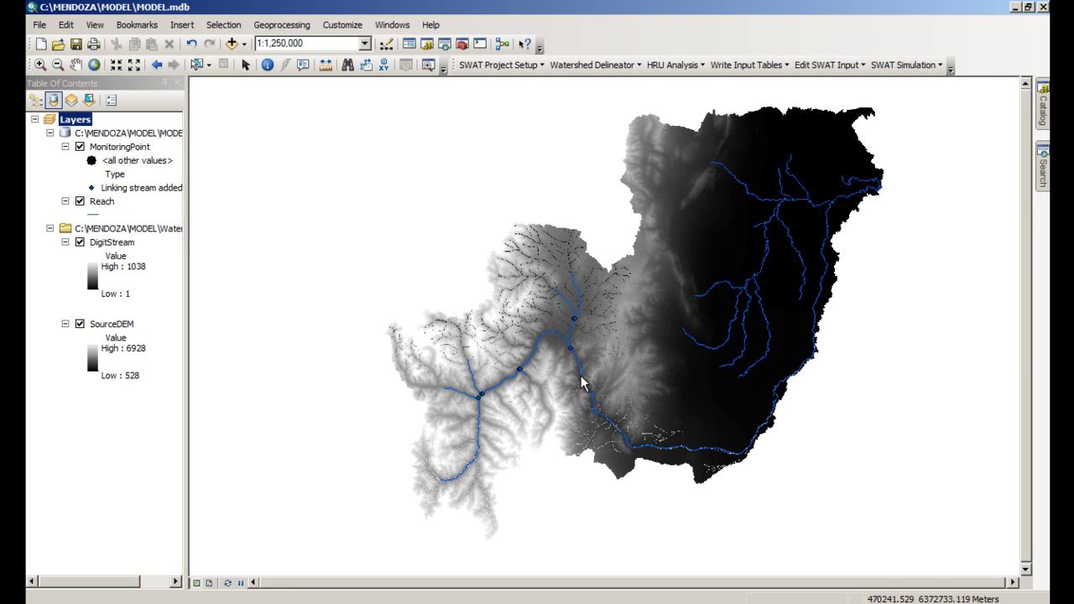
left_click(275, 601)
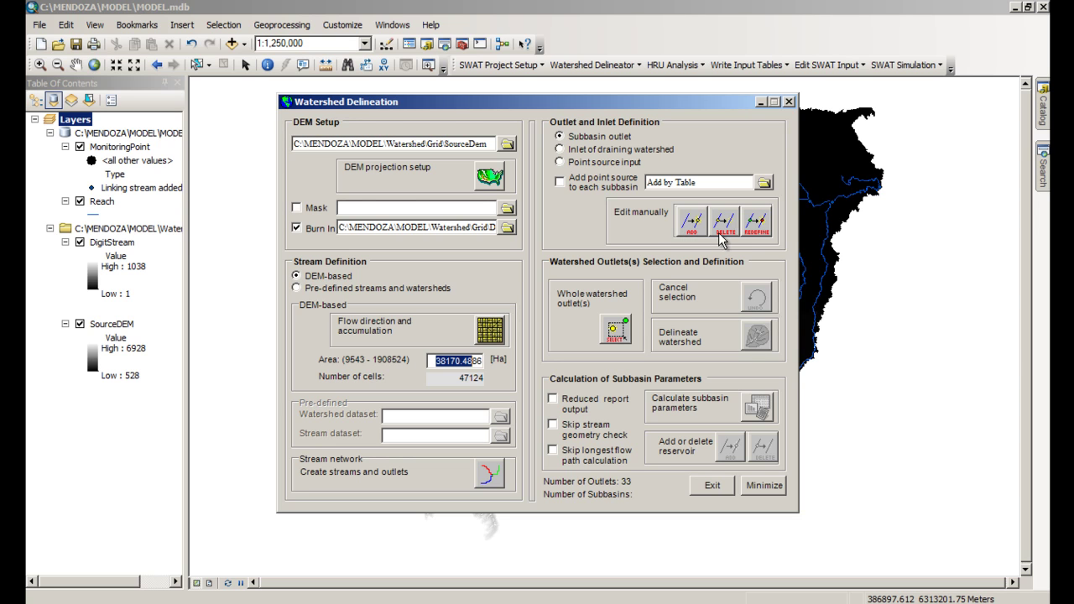
- Add outlets from GISData\Outlet\outlets.dbf, snapping them to the streams for 40 outlets
left_click(764, 182)
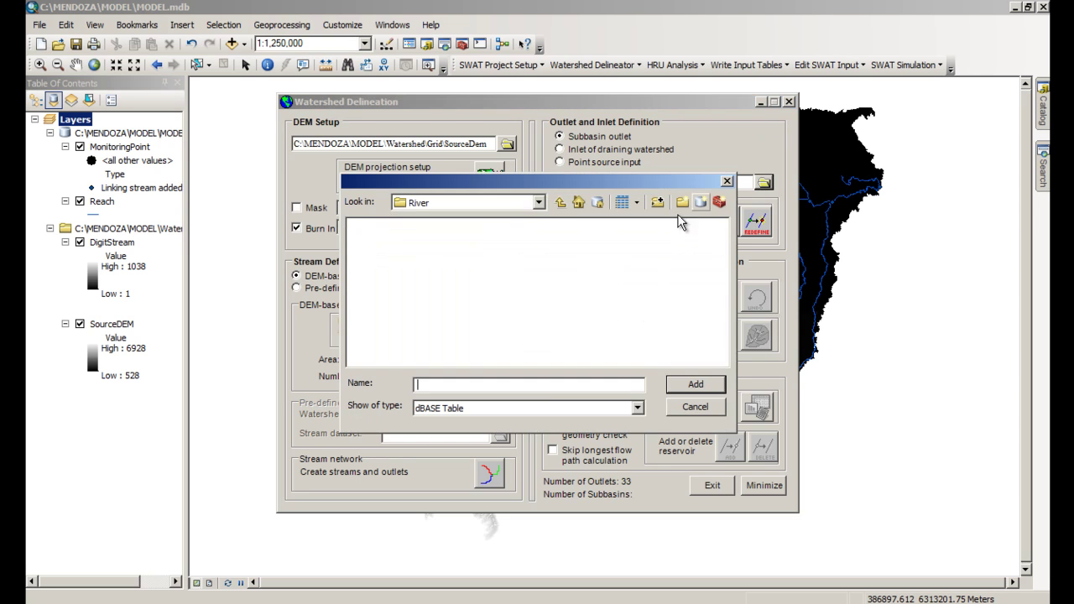
left_click(559, 203)
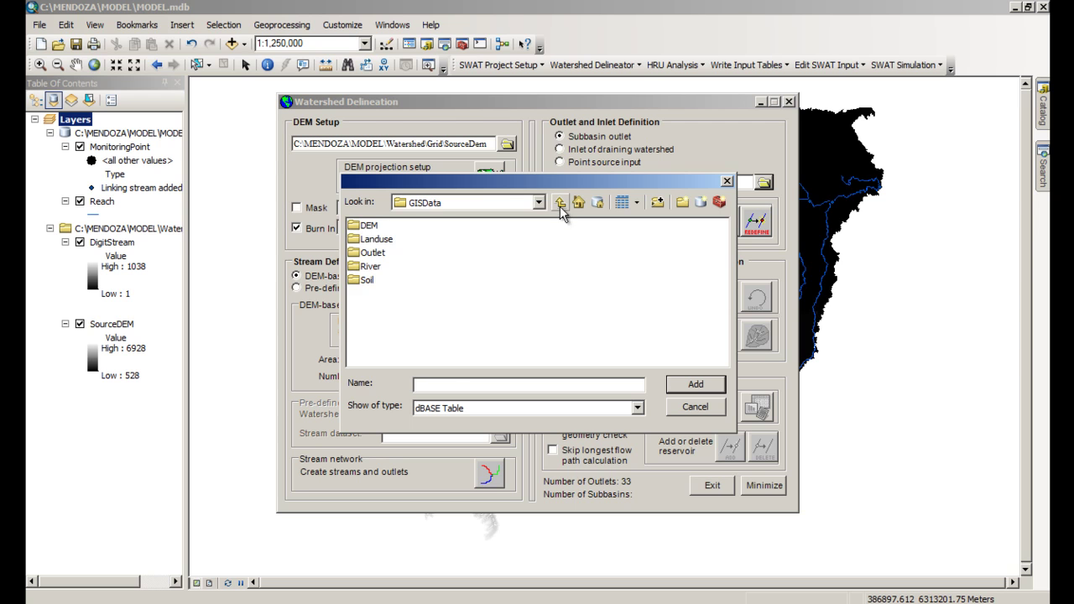
left_click(369, 255)
double_click(372, 258)
left_click(374, 239)
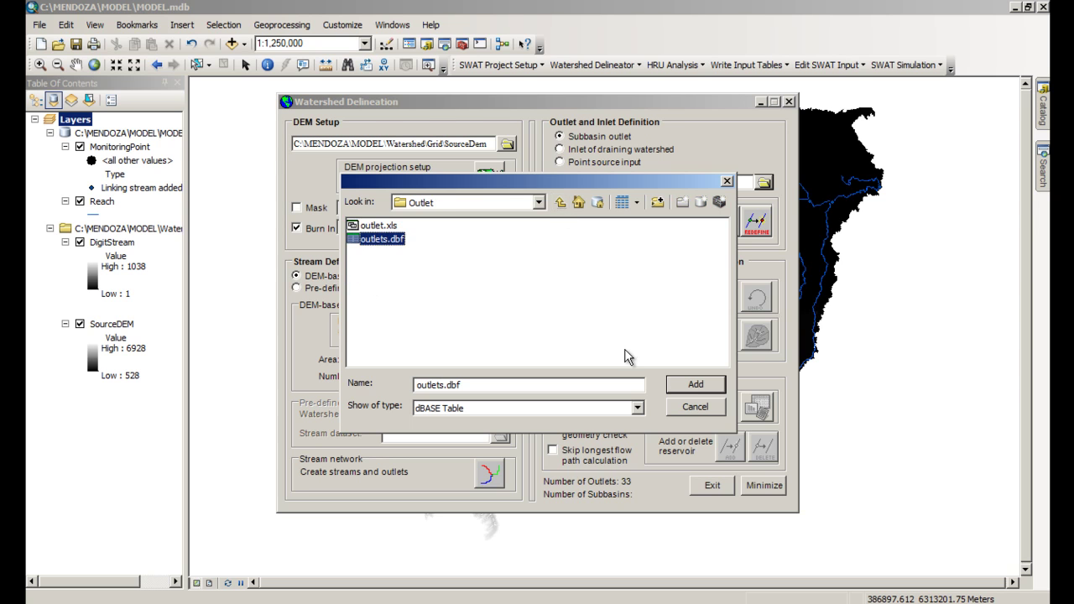
left_click(674, 386)
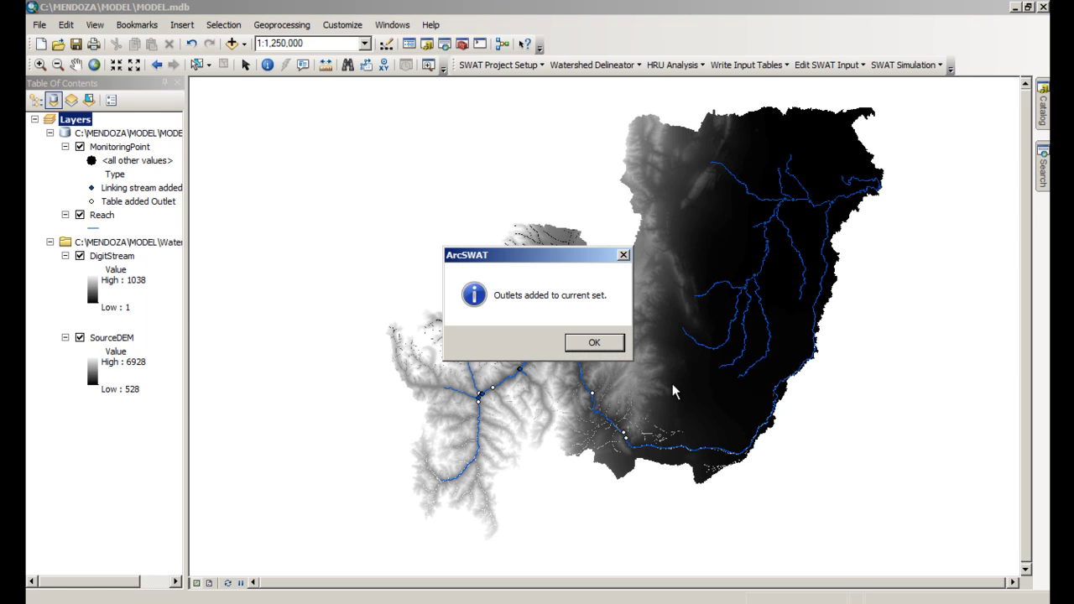
left_click(615, 347)
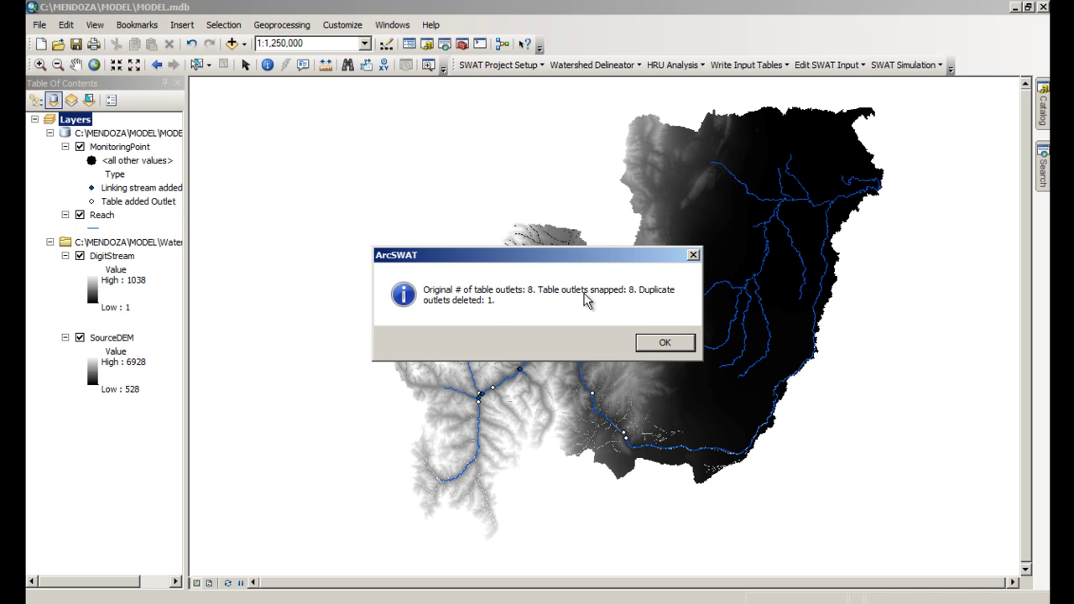
left_click(655, 343)
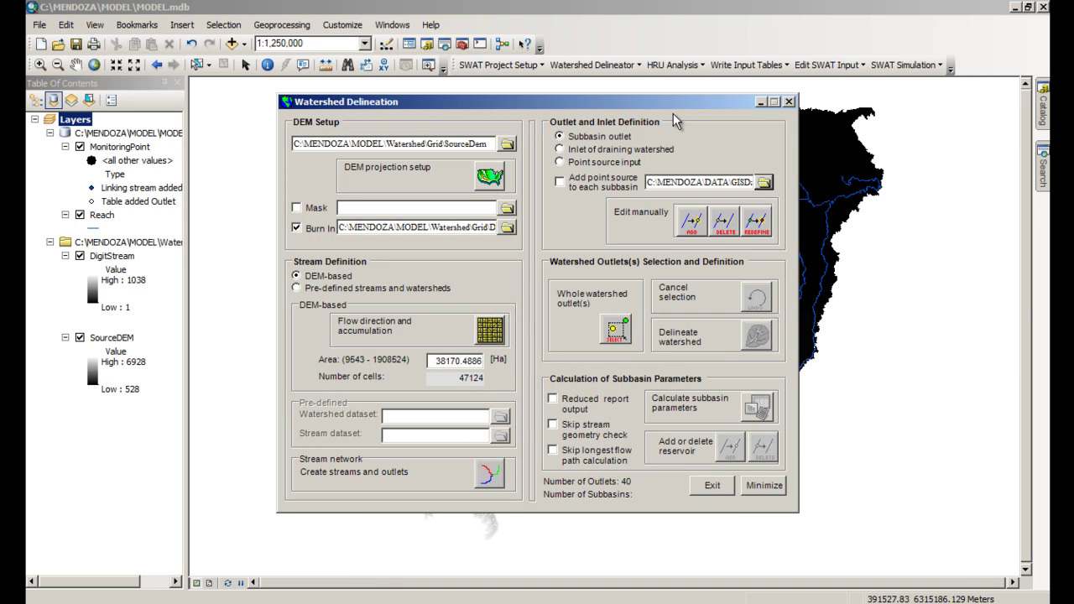
- Place a manual outlet on the southwestern stream, then stop editing without saving it
left_click_drag(676, 104, 467, 92)
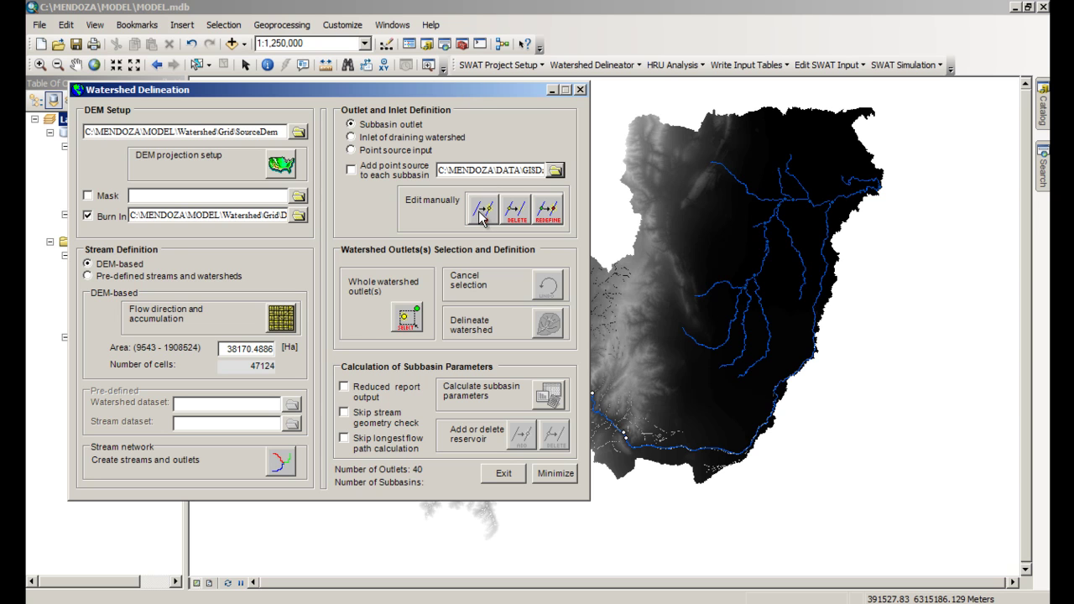
left_click_drag(424, 93, 861, 167)
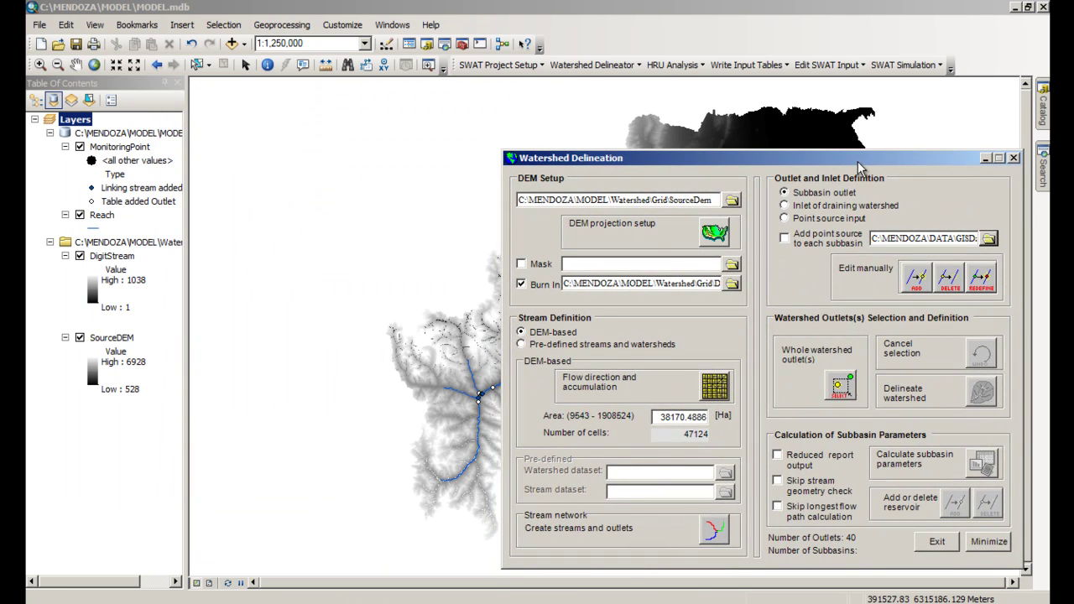
left_click(917, 279)
left_click(667, 343)
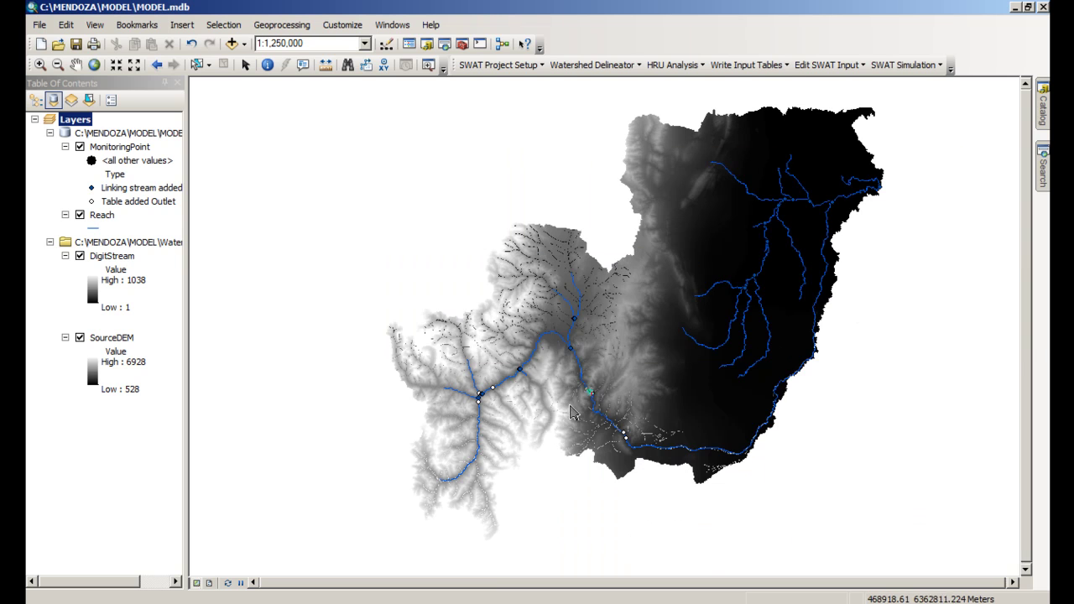
left_click(478, 433)
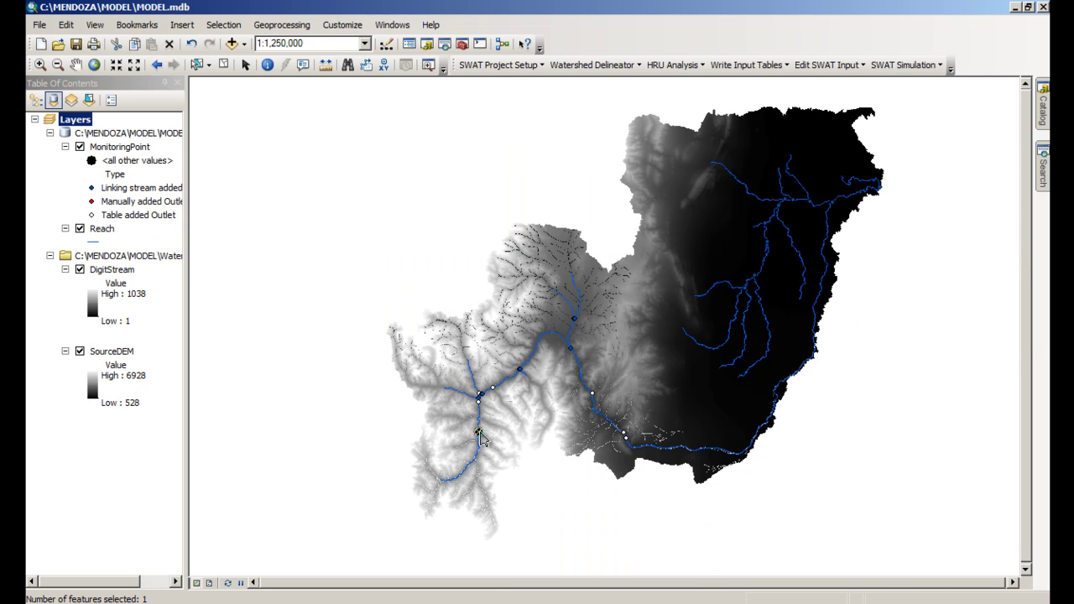
right_click(481, 436)
left_click(514, 464)
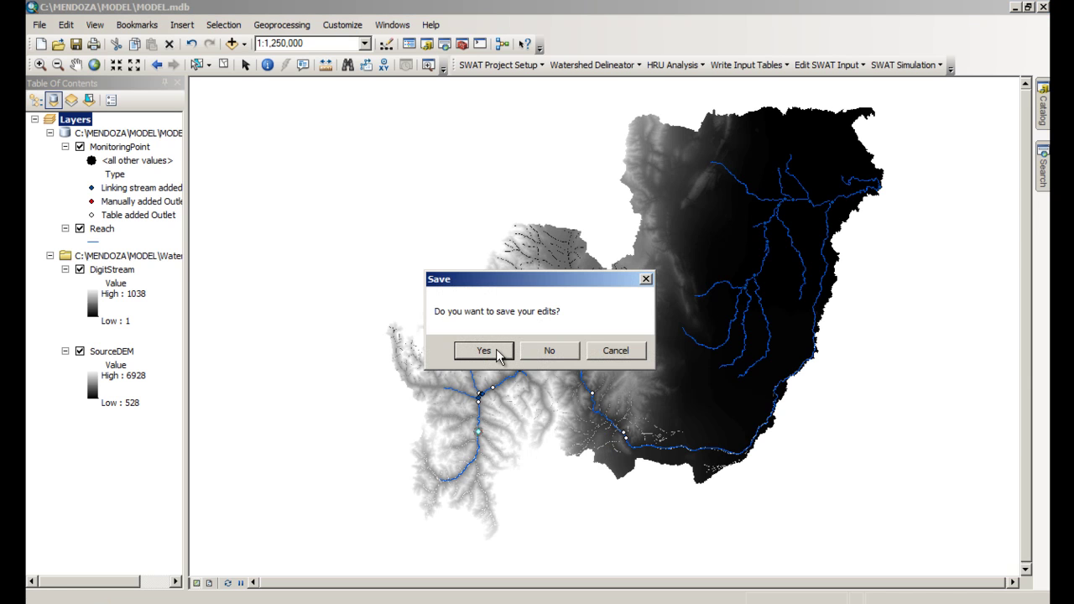
left_click(544, 353)
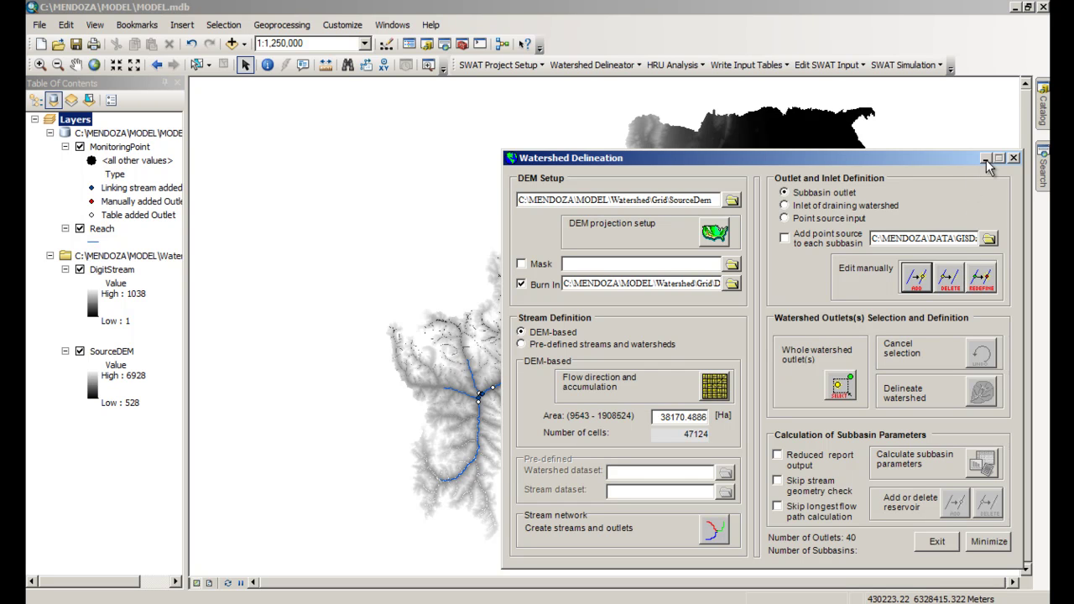
- Select the main downstream outlet, delineate 17 subbasins, and select the Watershed layer
left_click(987, 160)
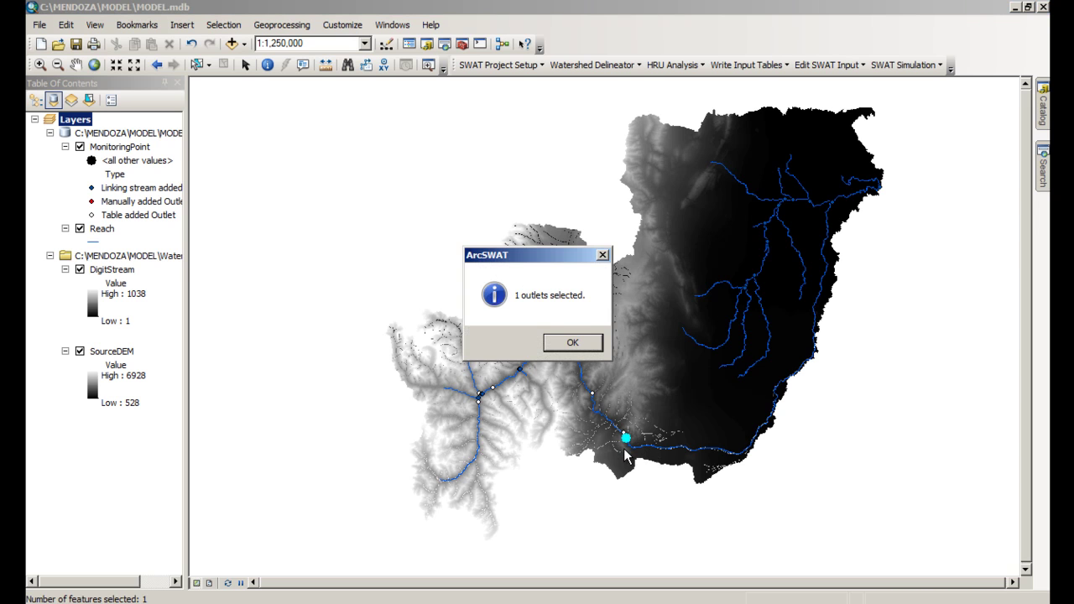
left_click(576, 343)
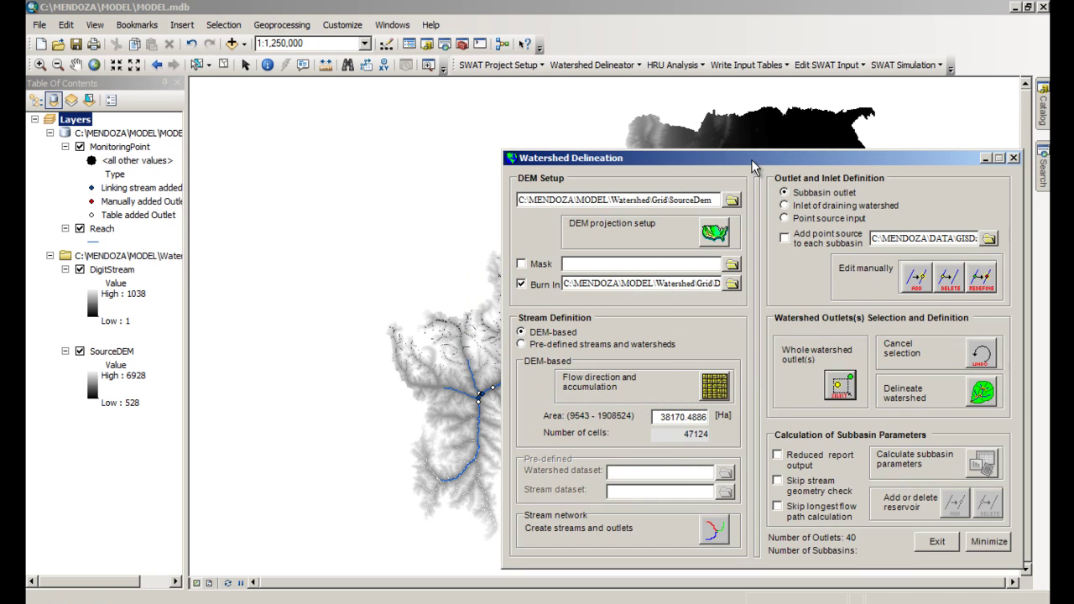
left_click_drag(724, 162, 589, 140)
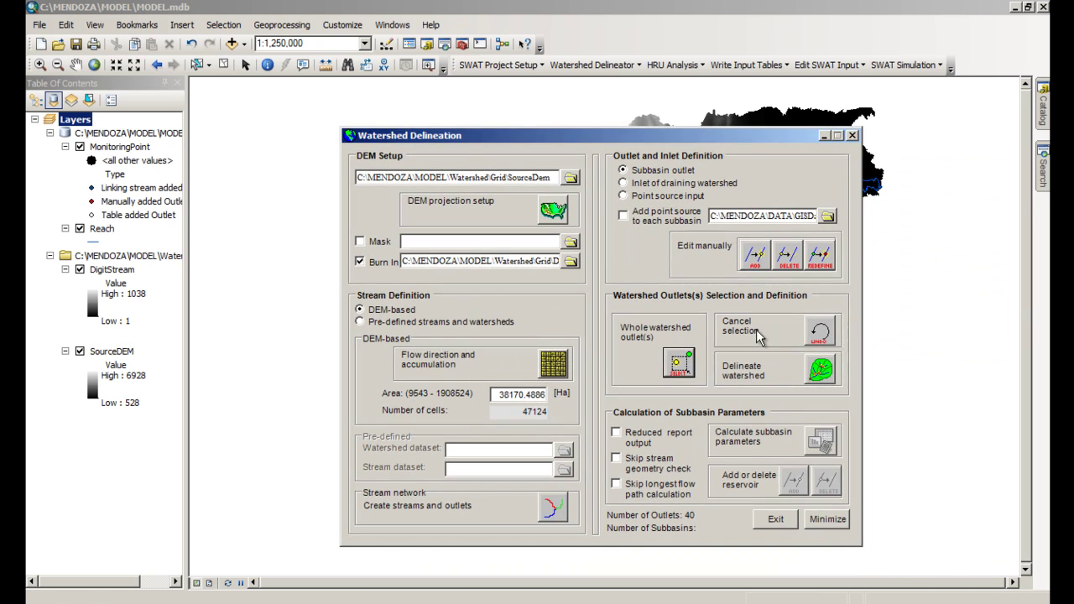
left_click(818, 376)
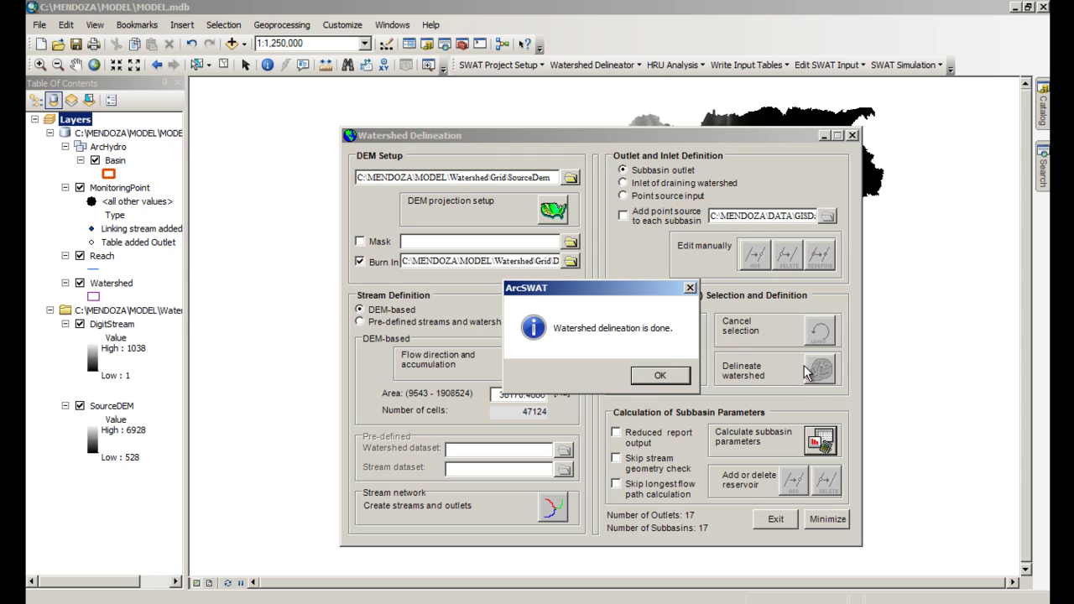
left_click(661, 377)
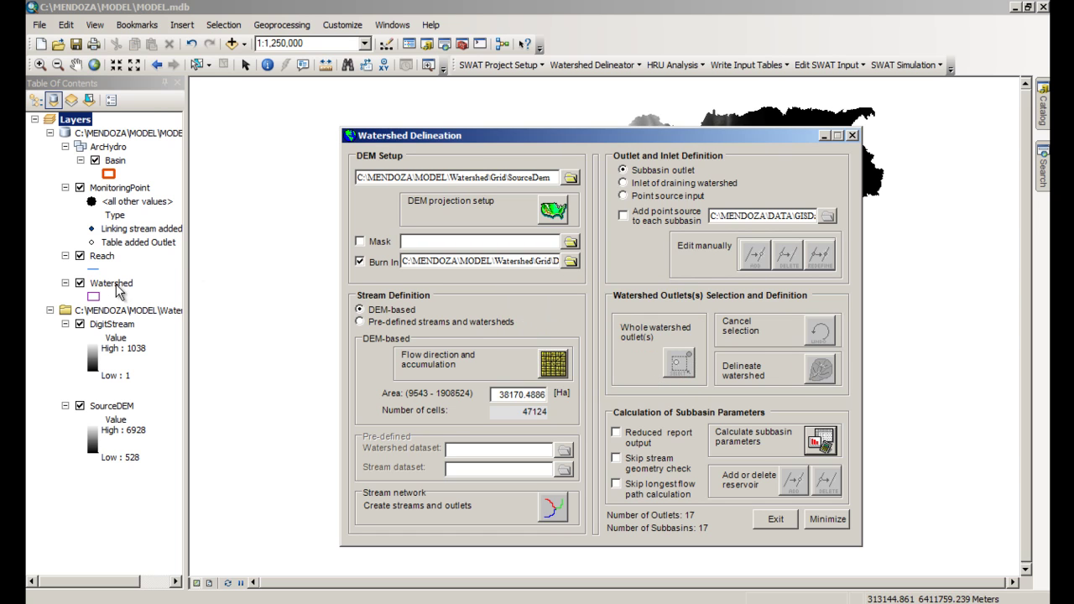
left_click(104, 286)
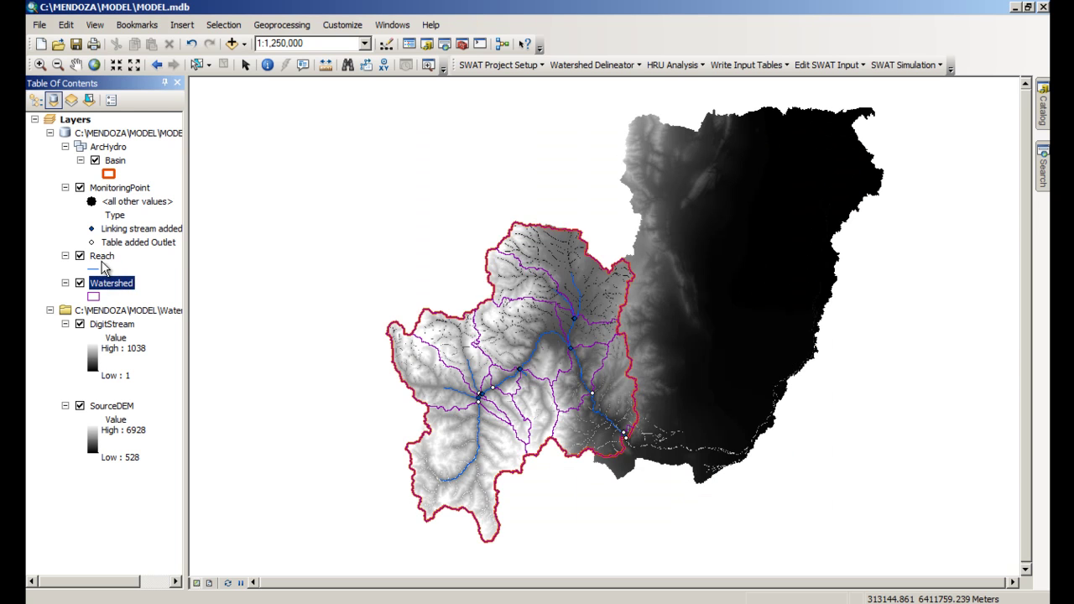
- Review the Watershed attribute table's Shape, Shape_Length, Shape_Area and GRIDCODE columns
right_click(112, 283)
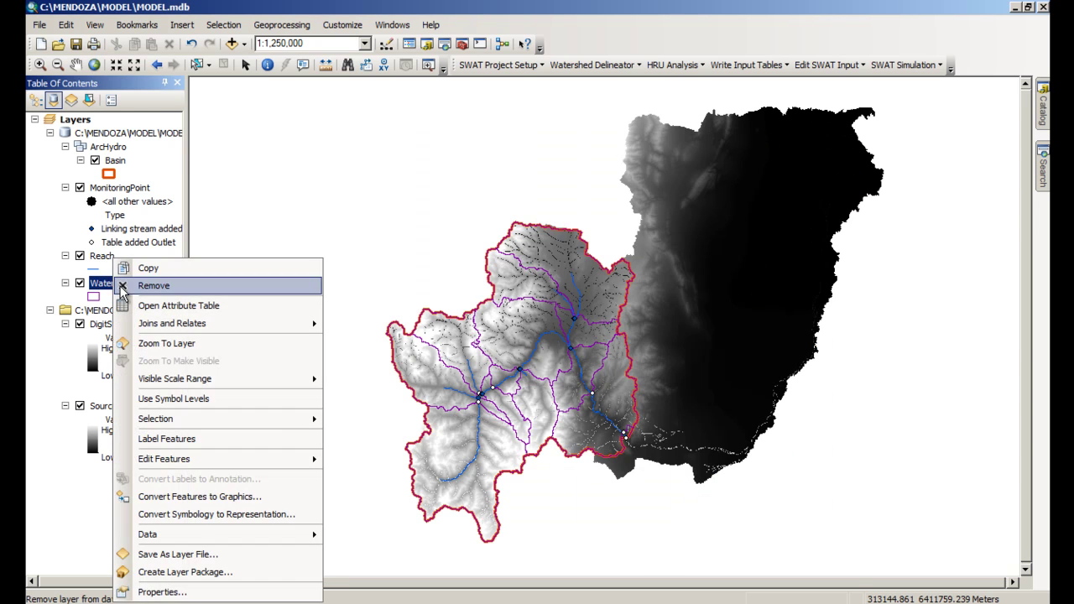
left_click(134, 305)
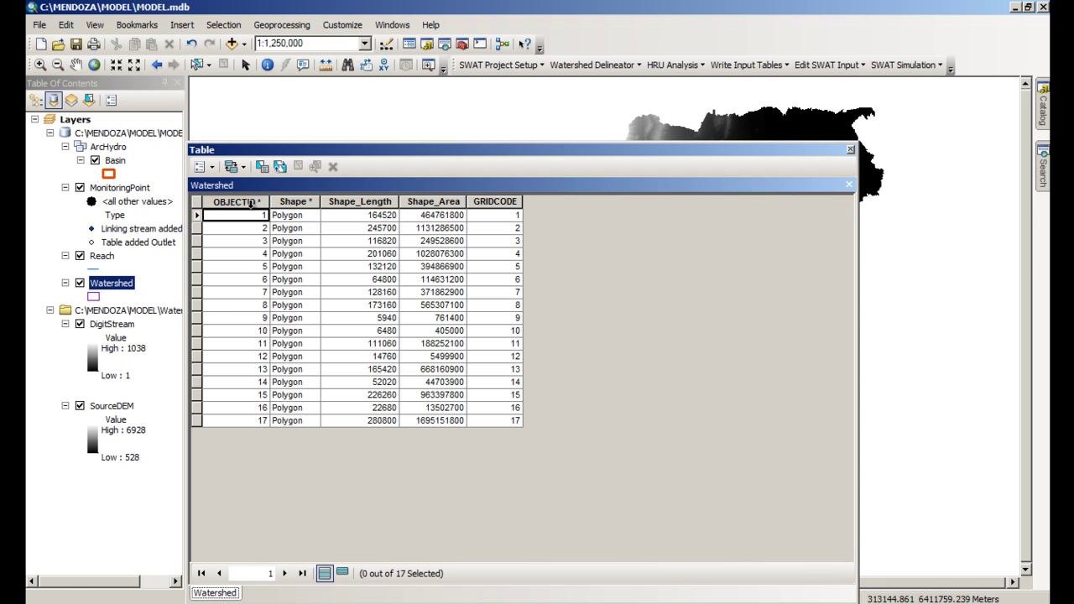
left_click(304, 201)
left_click(370, 201)
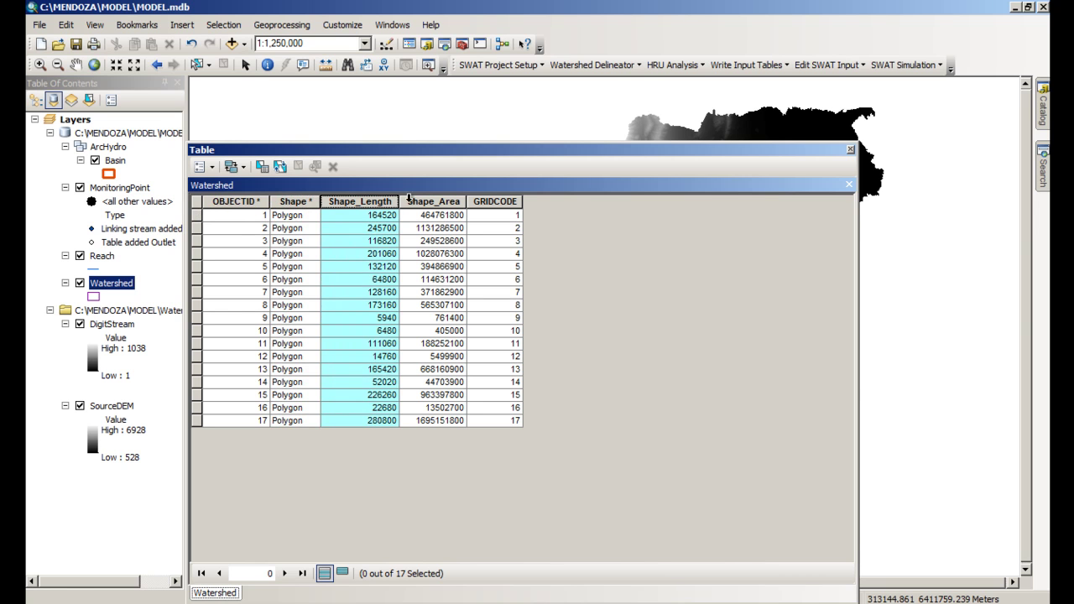
left_click(428, 204)
left_click(495, 201)
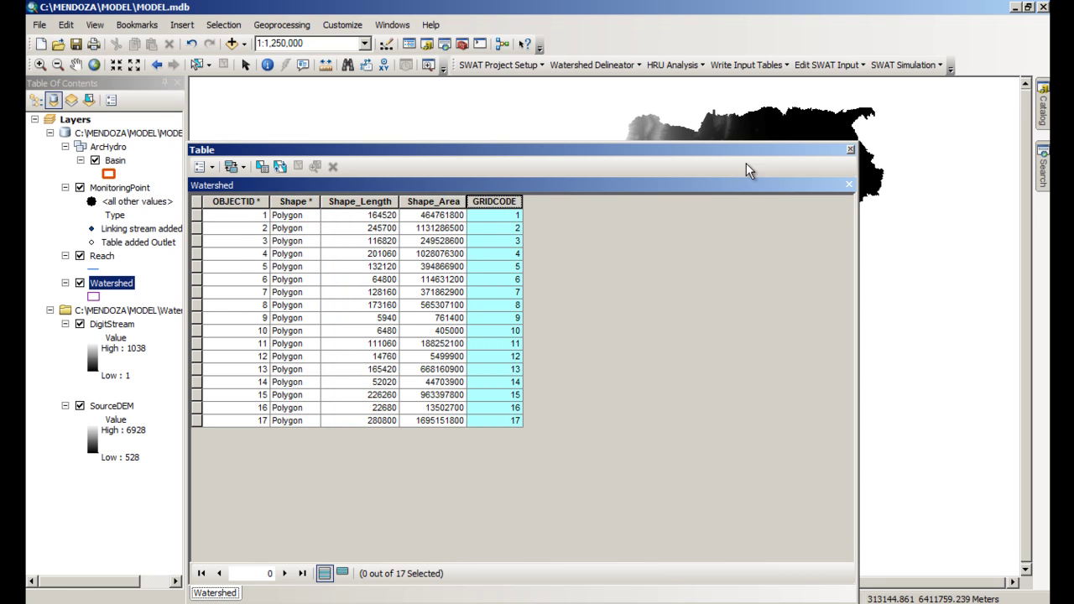
left_click(850, 149)
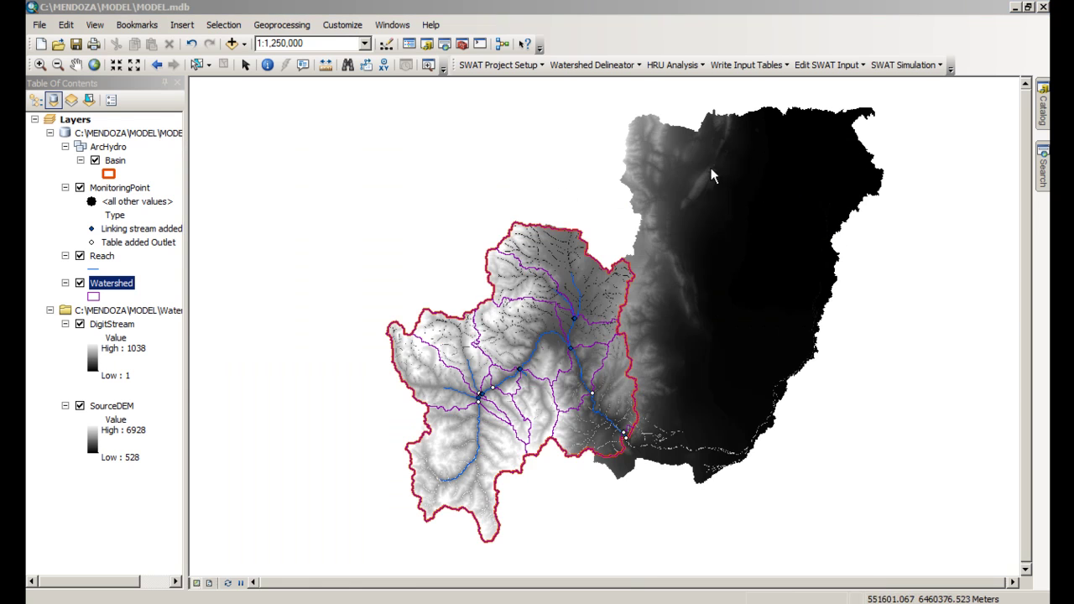
- Review the Reach attribute table's 17 reaches, checking the Len2 and Shape_Length columns
left_click(103, 257, "ctrl")
right_click(104, 258)
left_click(149, 306)
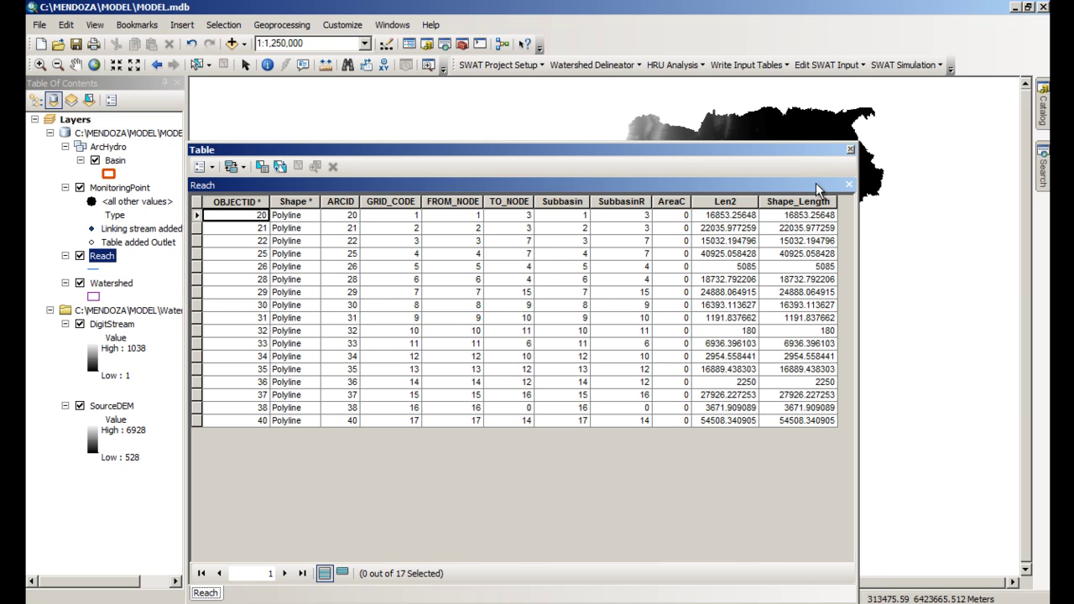
left_click(713, 201)
left_click(791, 201)
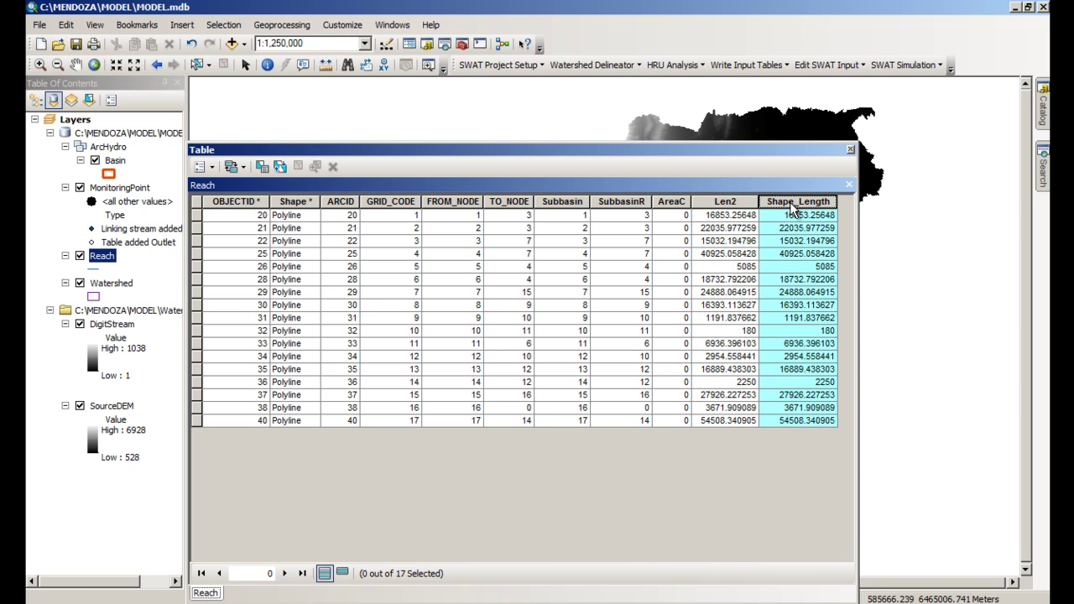
left_click(849, 150)
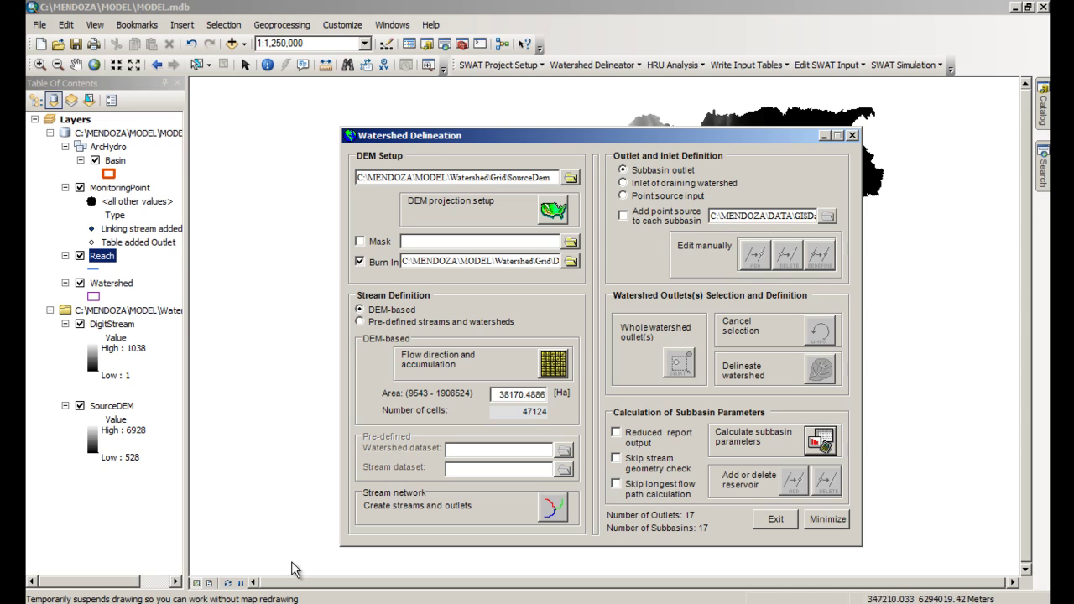
- Calculate subbasin parameters, adding the LongestPath and Outlet layers to the map
left_click(812, 444)
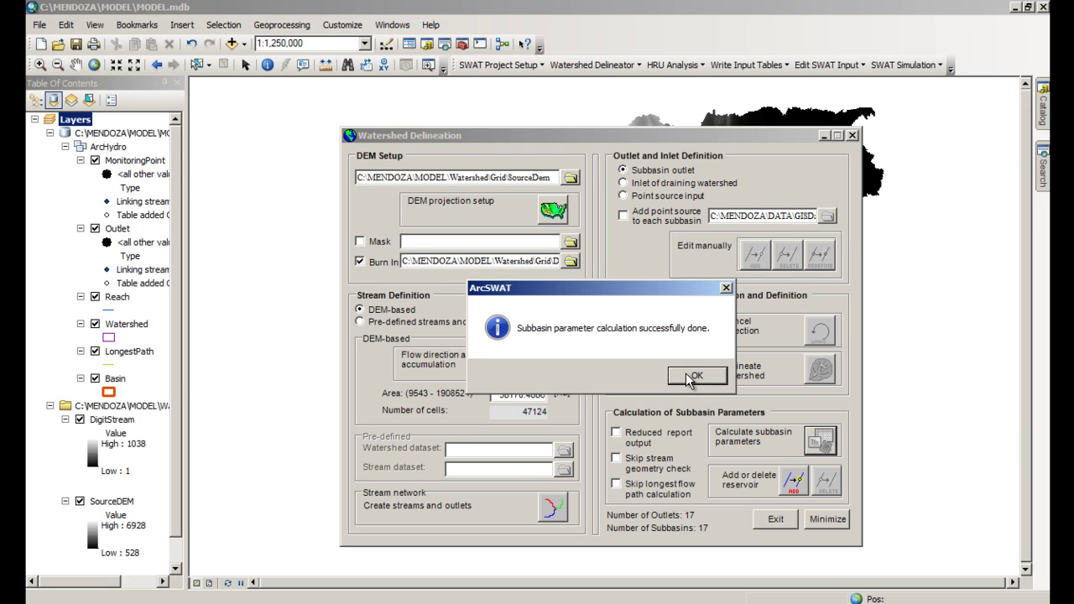
left_click(693, 377)
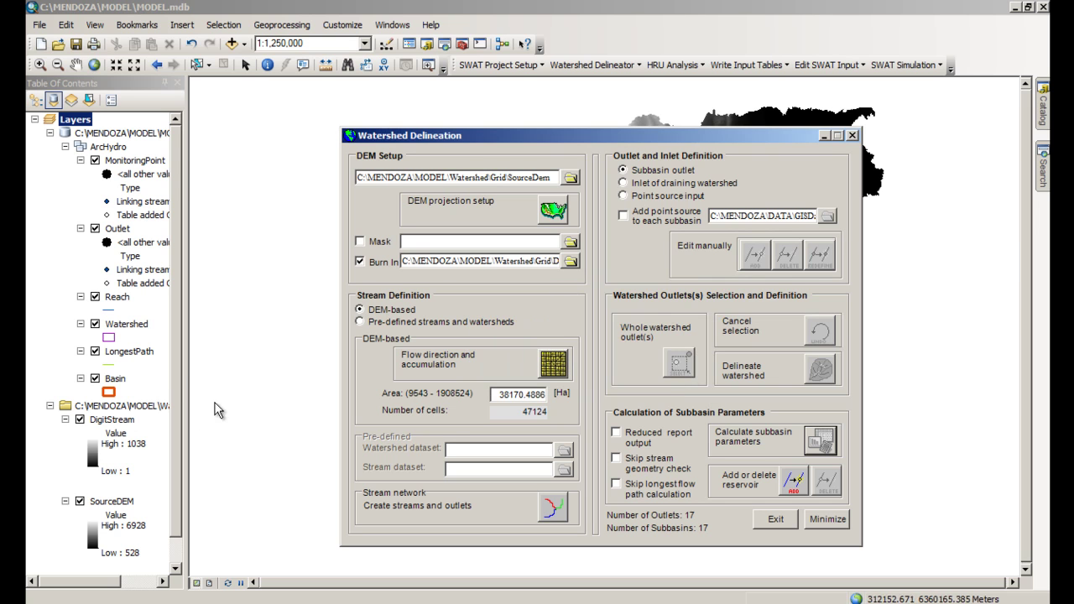
- Open the Watershed layer's attribute table with the delineation window minimized
left_click(823, 137)
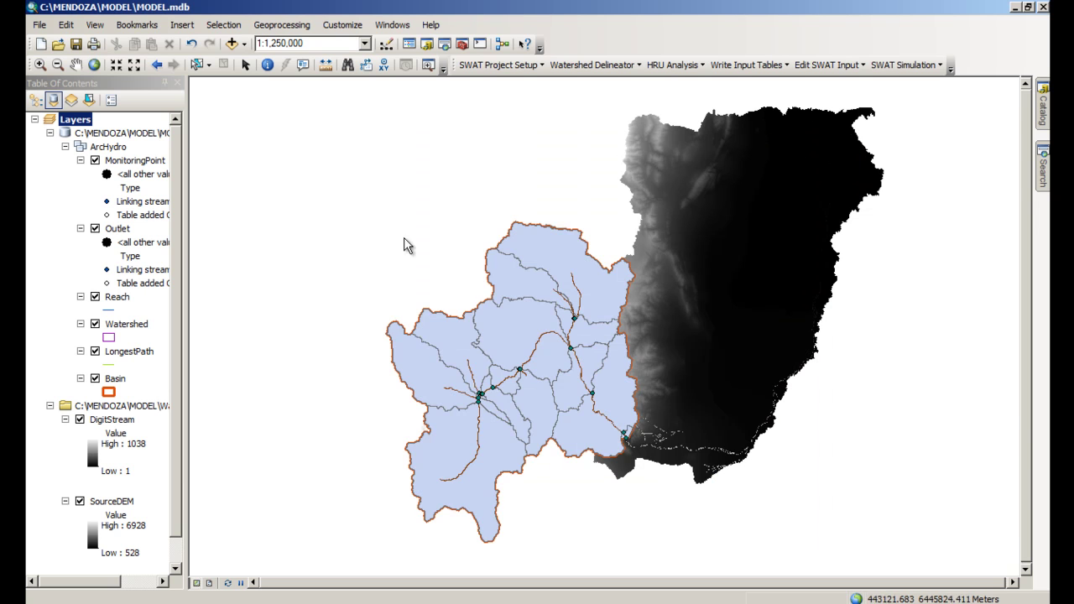
right_click(122, 332)
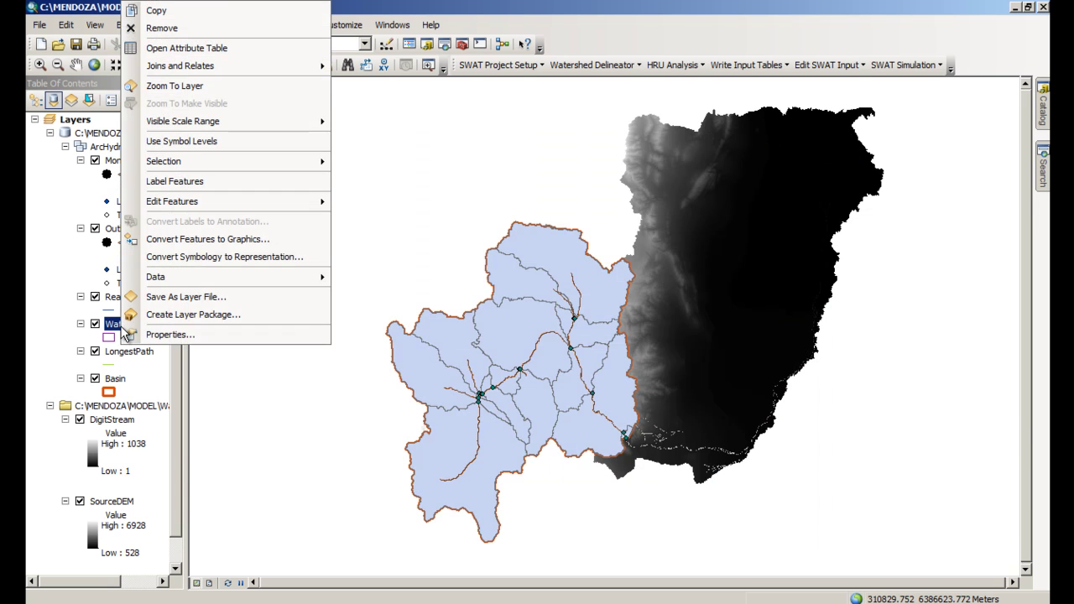
left_click(172, 50)
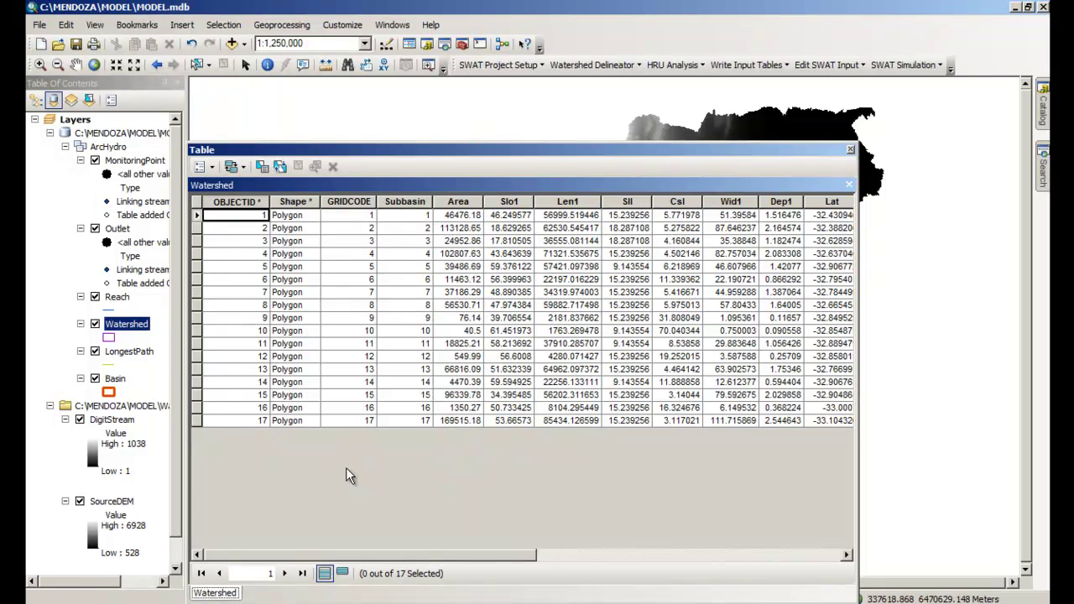
- Review the Lat, Long_, Elev, ElevMin and ElevMax values for all 17 subbasins, then close the table
left_click_drag(338, 556, 468, 558)
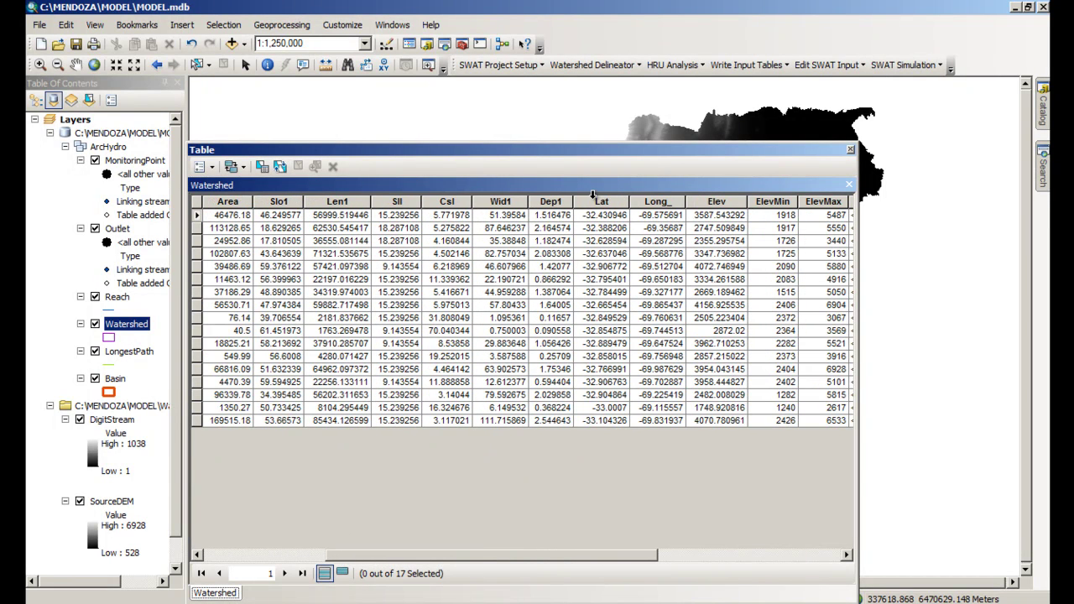
left_click(592, 195)
left_click(658, 201)
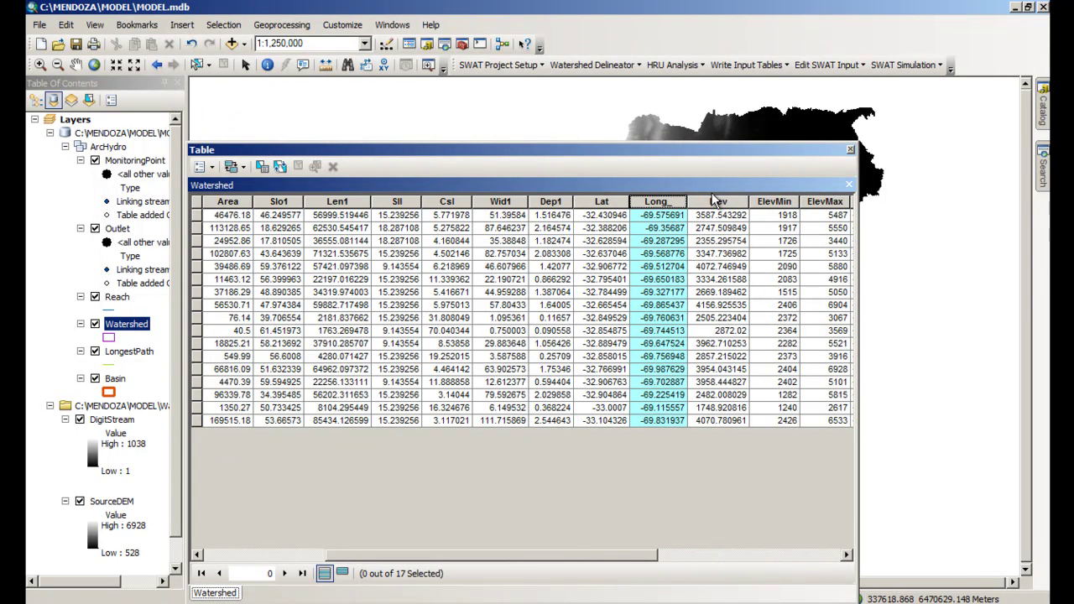
left_click(718, 201)
left_click(788, 201)
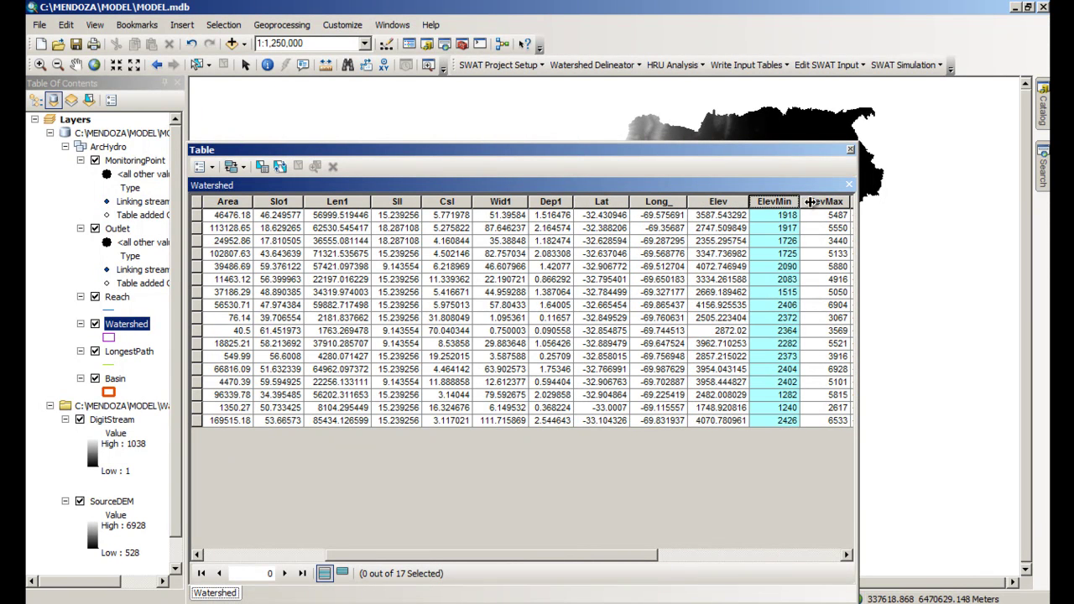
left_click(811, 202)
left_click_drag(517, 559, 714, 556)
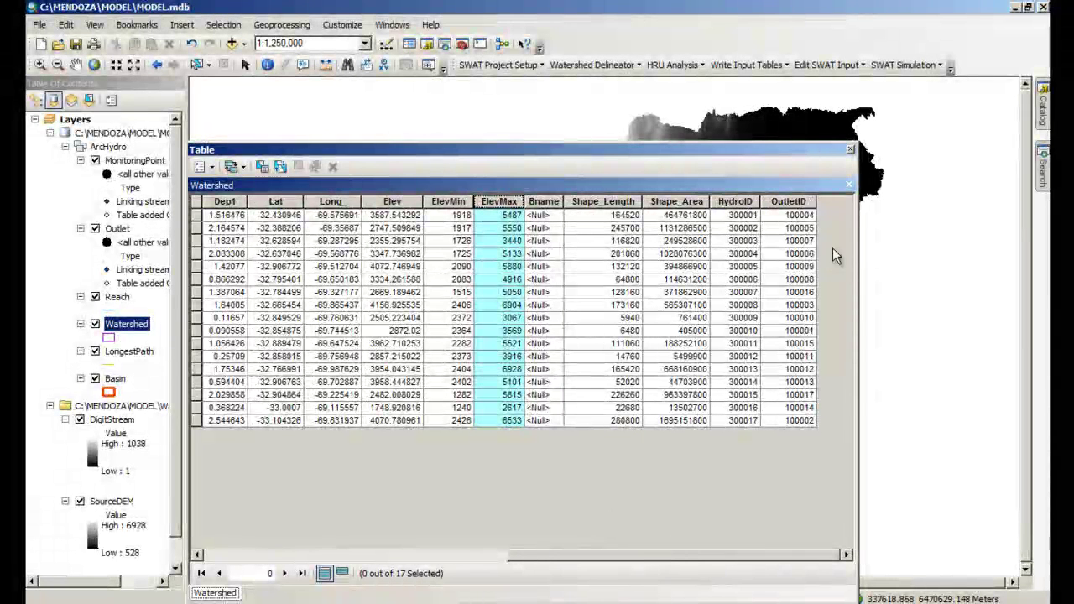
left_click(850, 152)
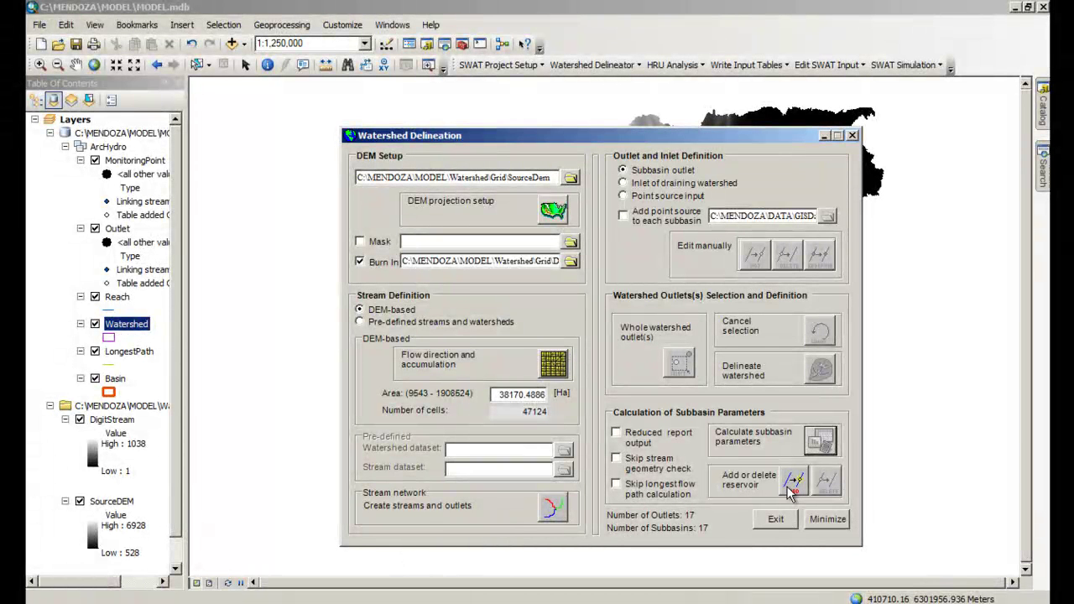
- Exit Watershed Delineation, letting clean-up export the grids to the raster geodatabase
left_click(828, 519)
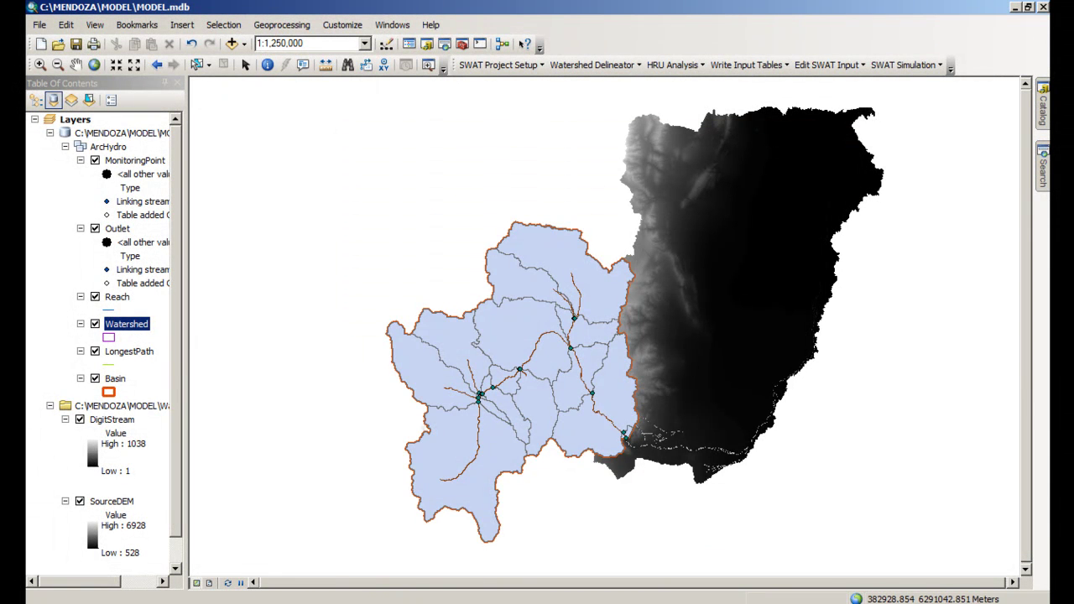
key("alt+Tab")
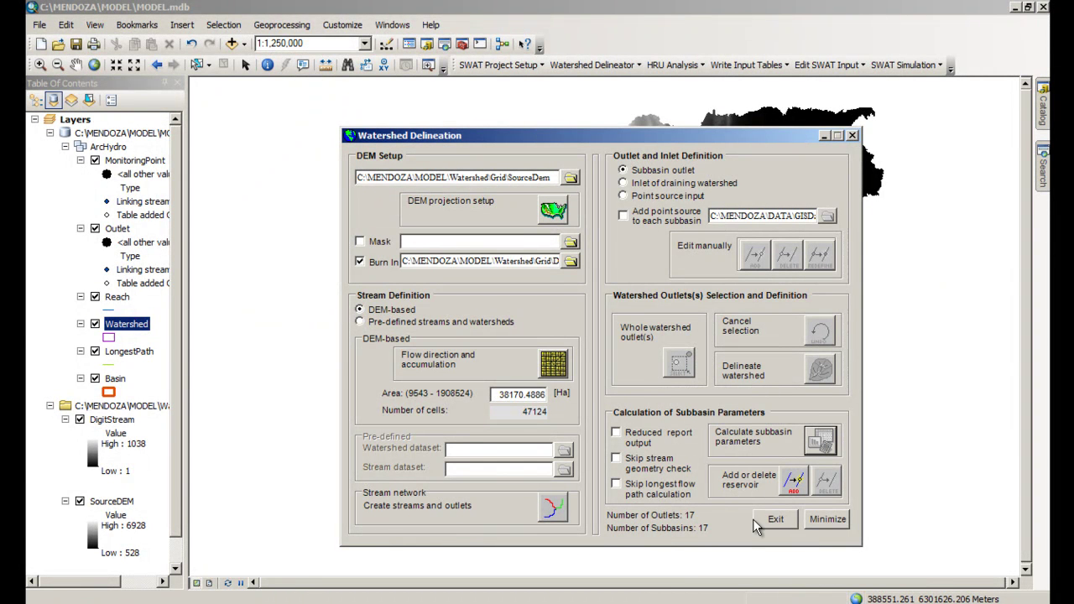
left_click(770, 519)
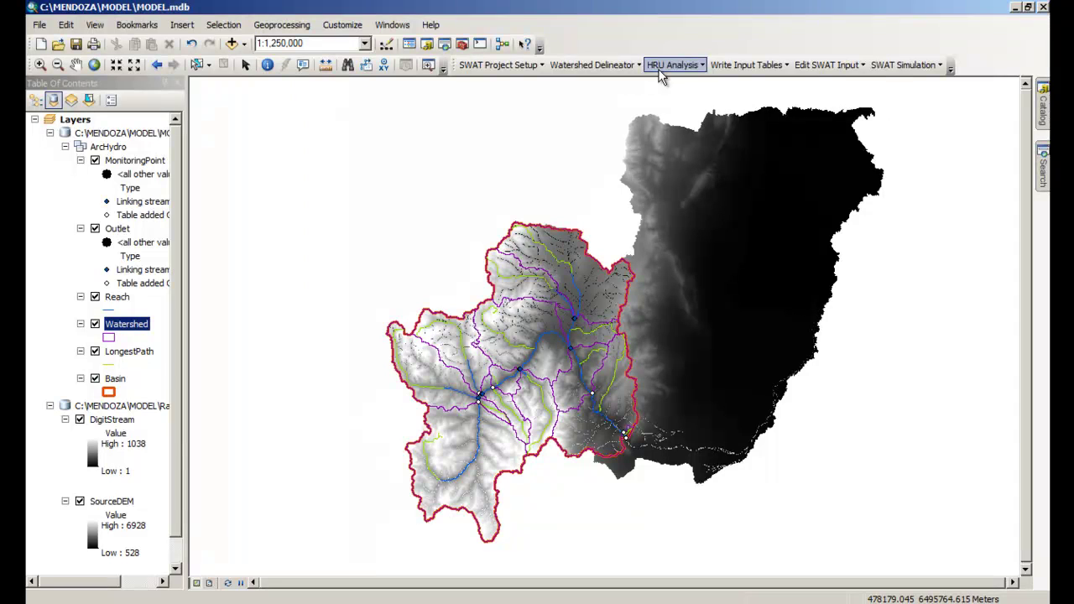
- Open HRU Analysis > Land Use/Soils/Slope Definition on its Soil Data tab, moved right
left_click(662, 67)
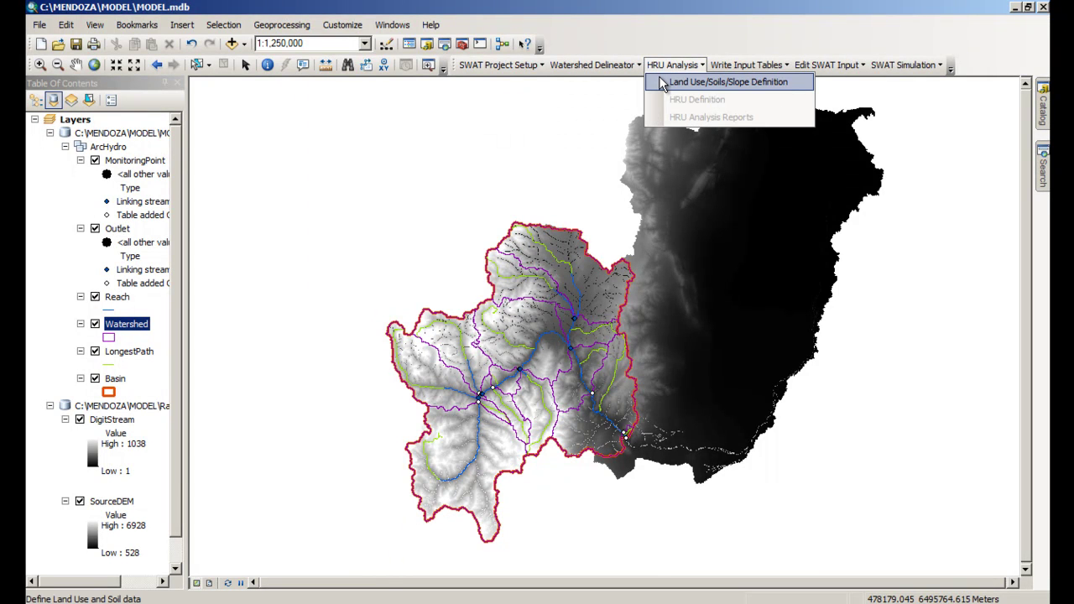
left_click(663, 84)
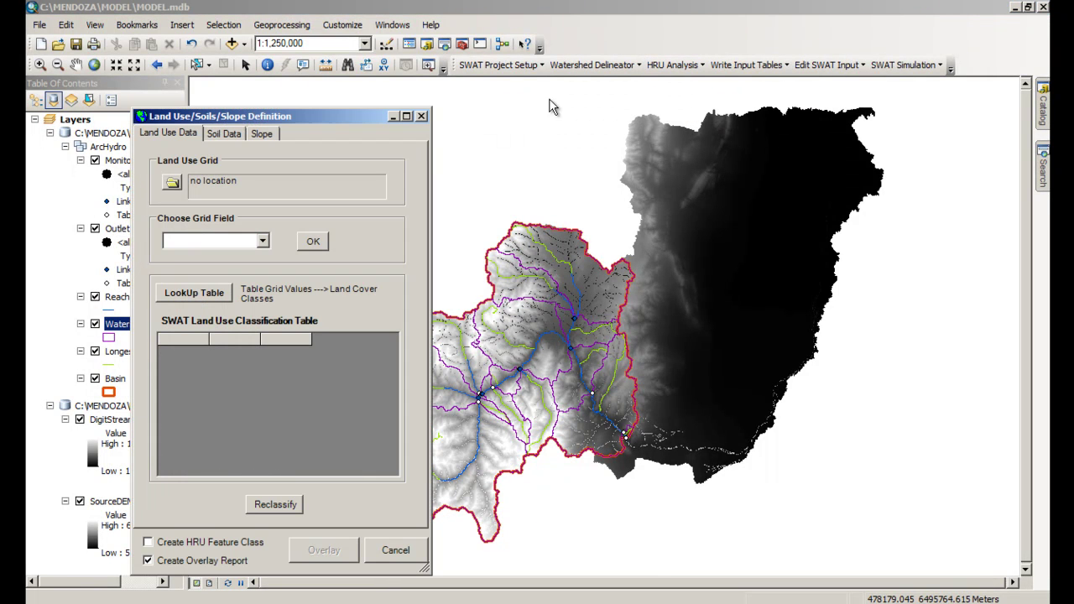
left_click(224, 134)
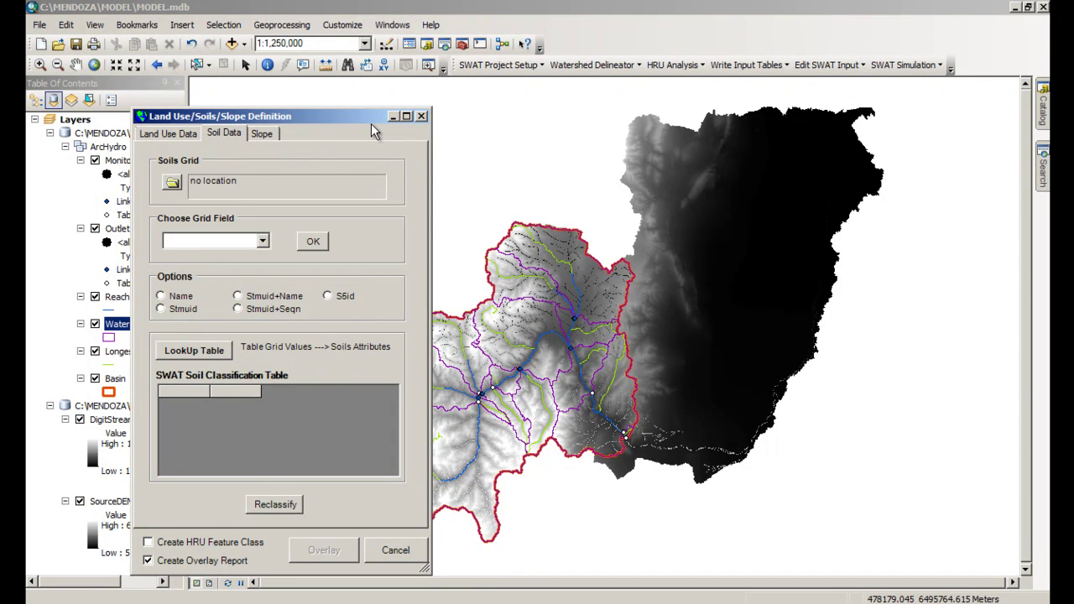
left_click_drag(342, 117, 399, 89)
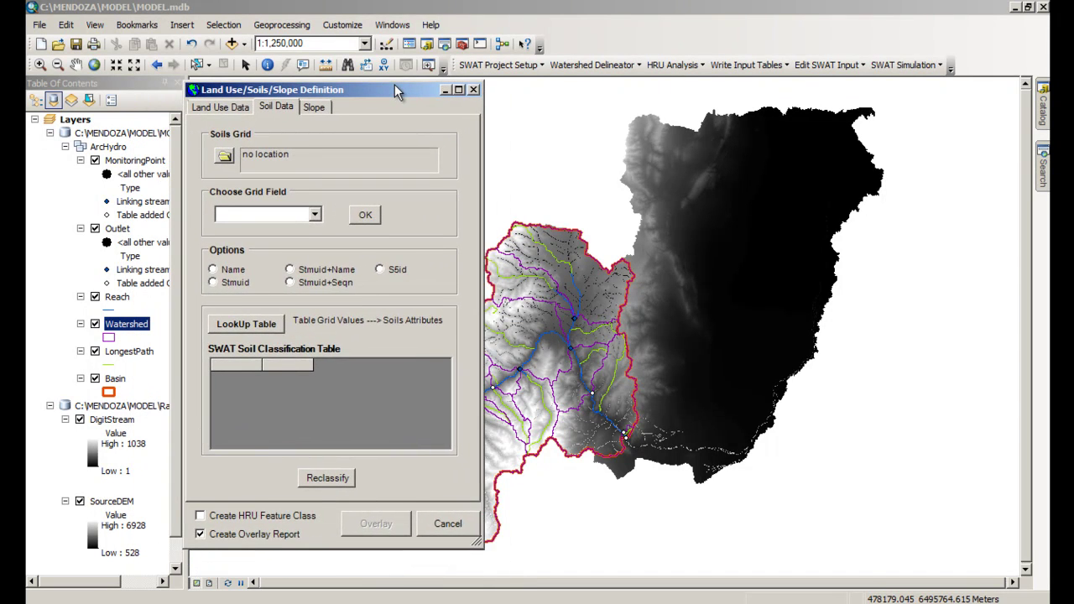